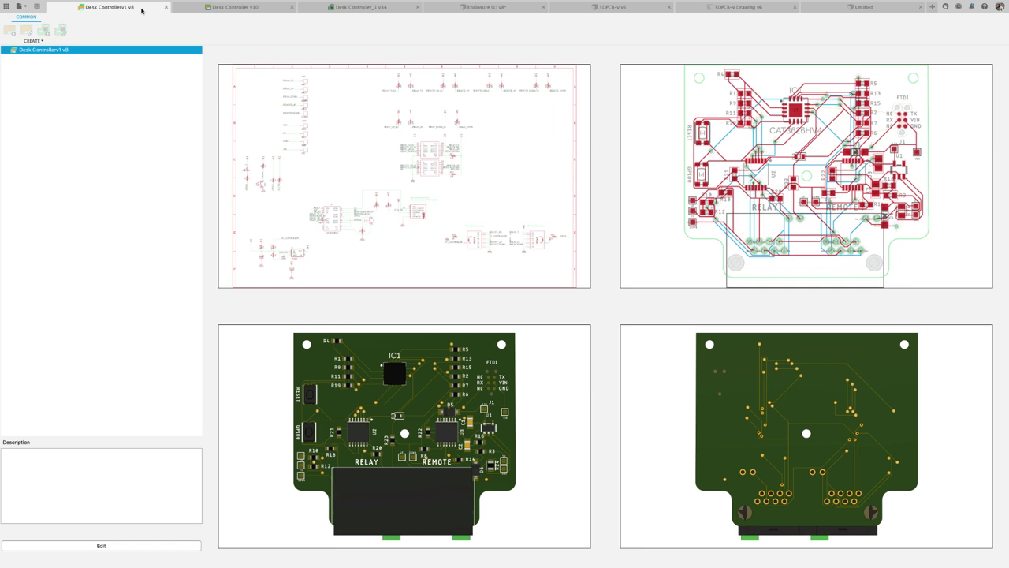
- Bring up the Desk Controller v10 schematic sheet with its 86-part list
click(218, 11)
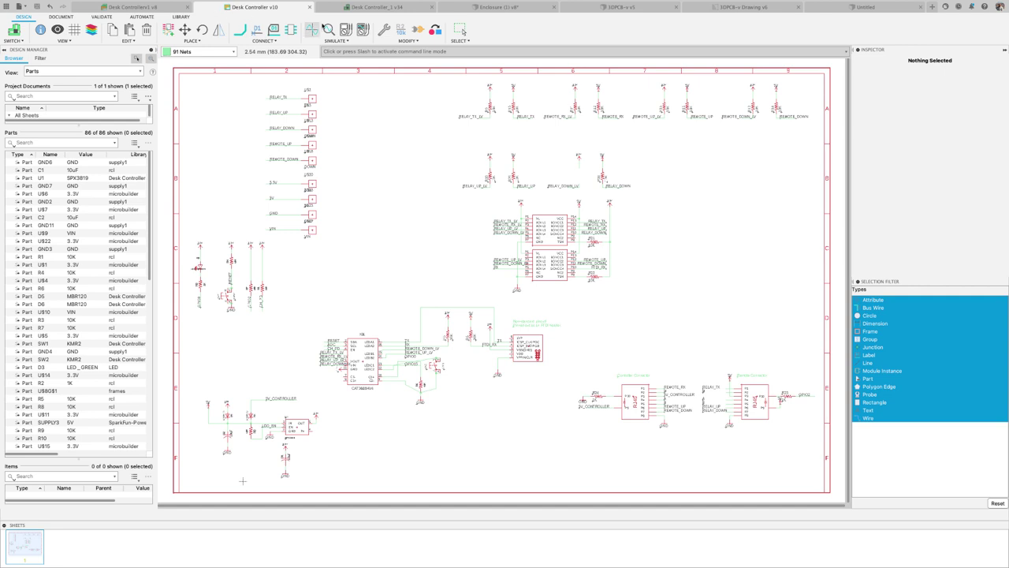
- Move from the schematic to the Desk Controller board layout, then to the 3D board document
click(391, 10)
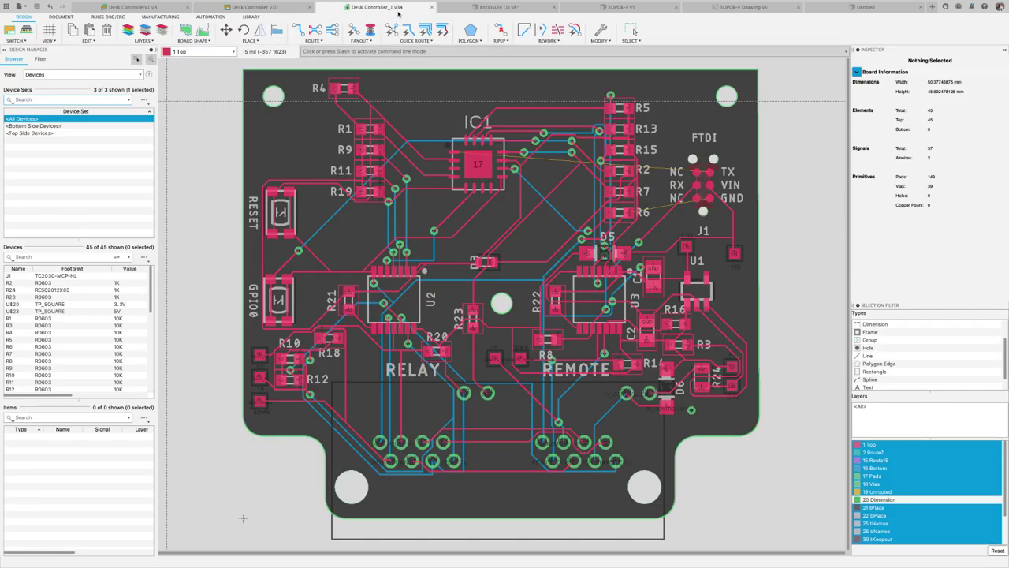
click(615, 10)
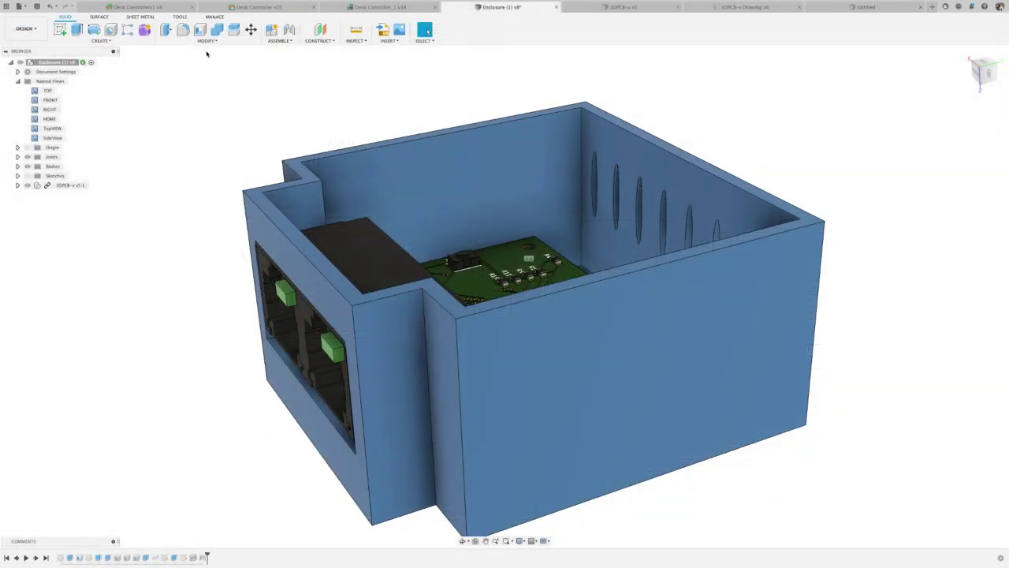
- View the enclosure from its saved TopView and SideView, then return to the Desk Controller_1 v34 board
double_click(52, 128)
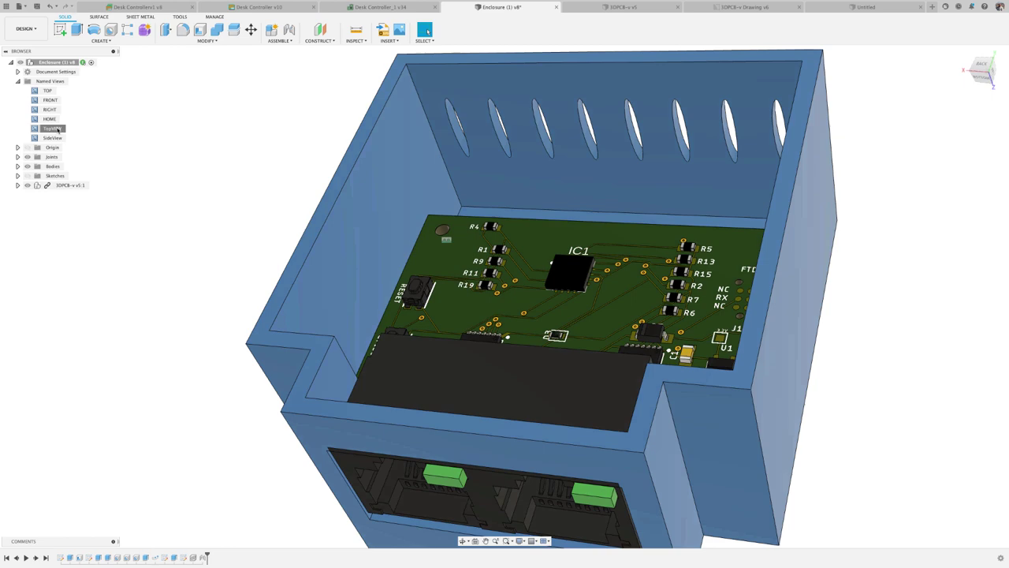
double_click(57, 138)
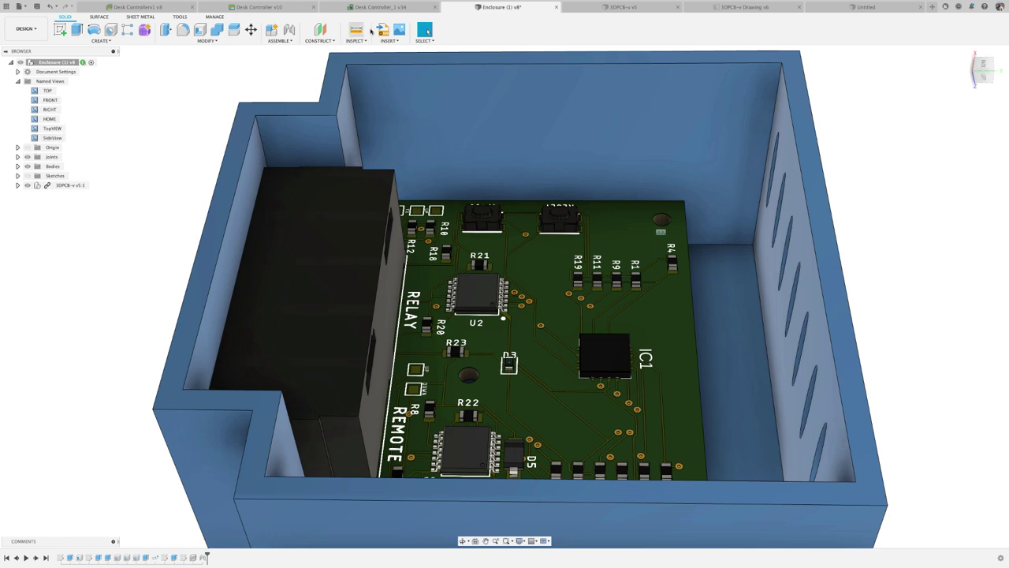
click(396, 7)
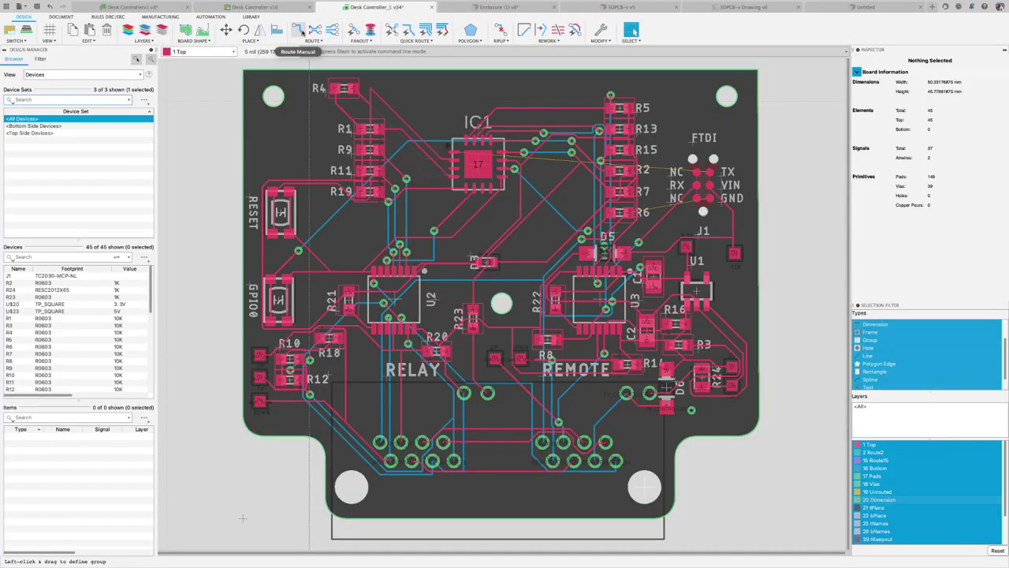
- Start manual traces from IC1's CH_PD and RESET pins, cancel both, and switch back to the schematic
click(298, 30)
click(453, 175)
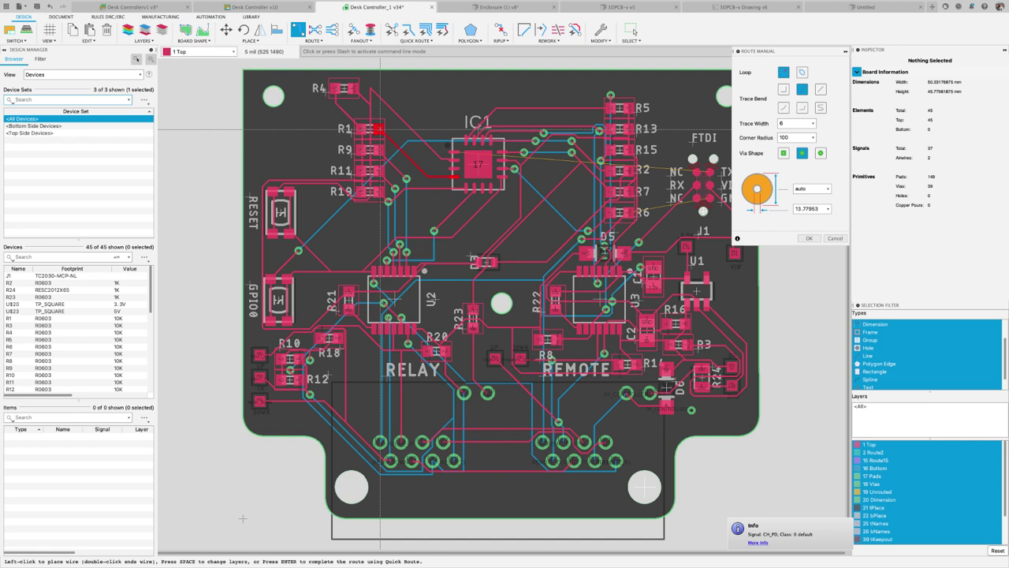
key(Escape)
click(453, 160)
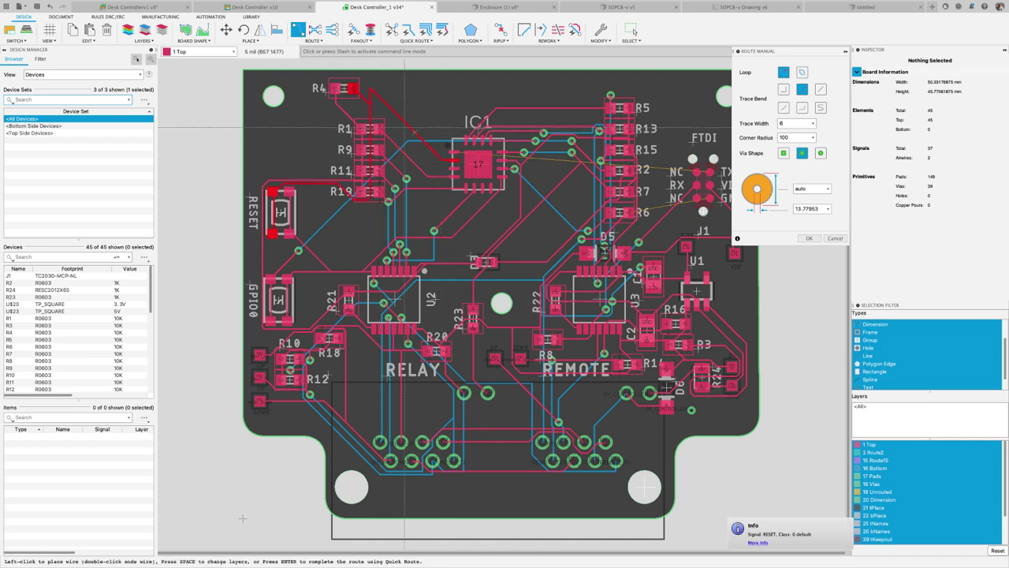
key(Escape)
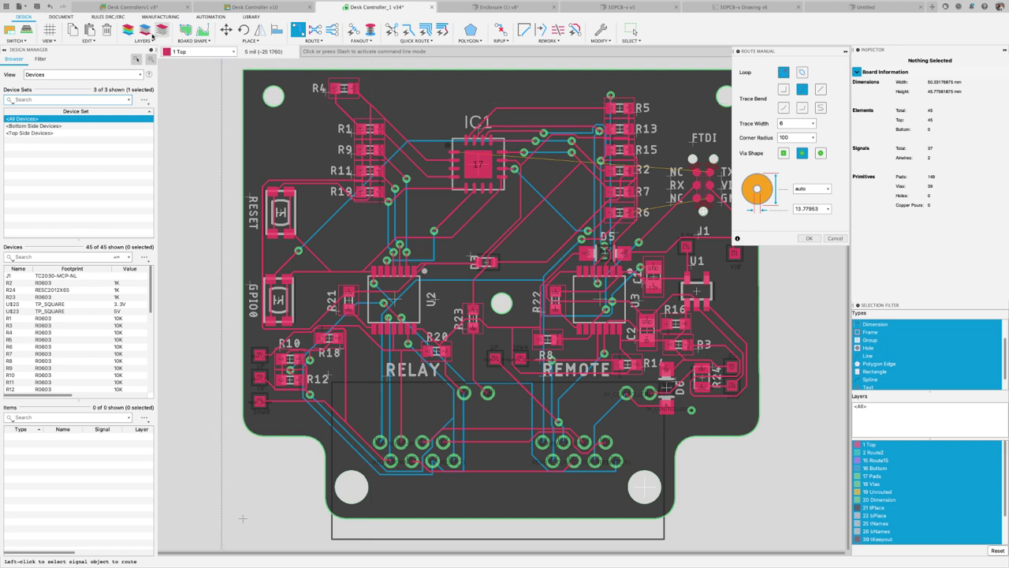
click(14, 33)
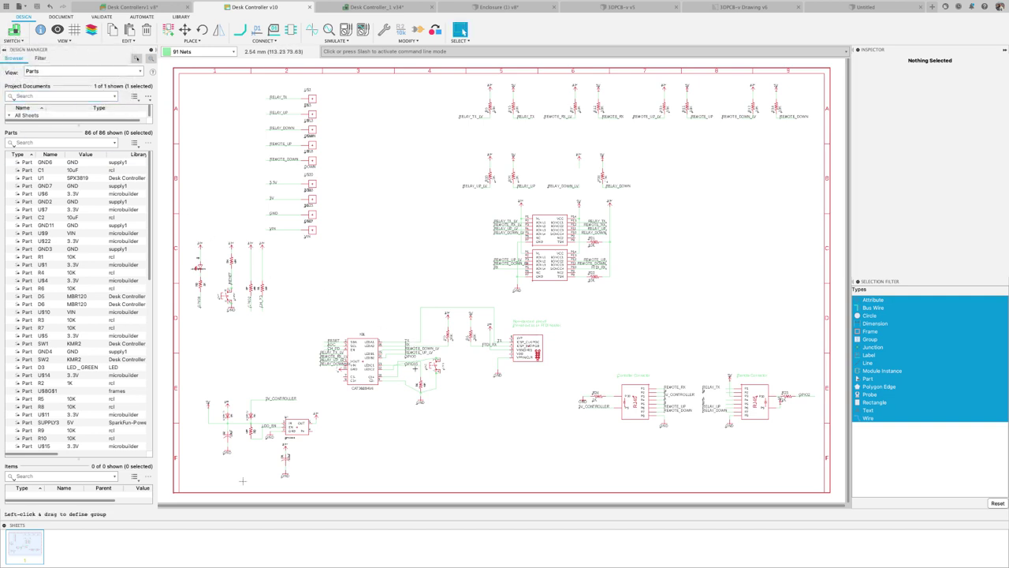
- Redraw C2- to ground, ground to SW2 pin A, and SW2 pin B to LEDC2 with square bends
scroll(415, 368, up, 5)
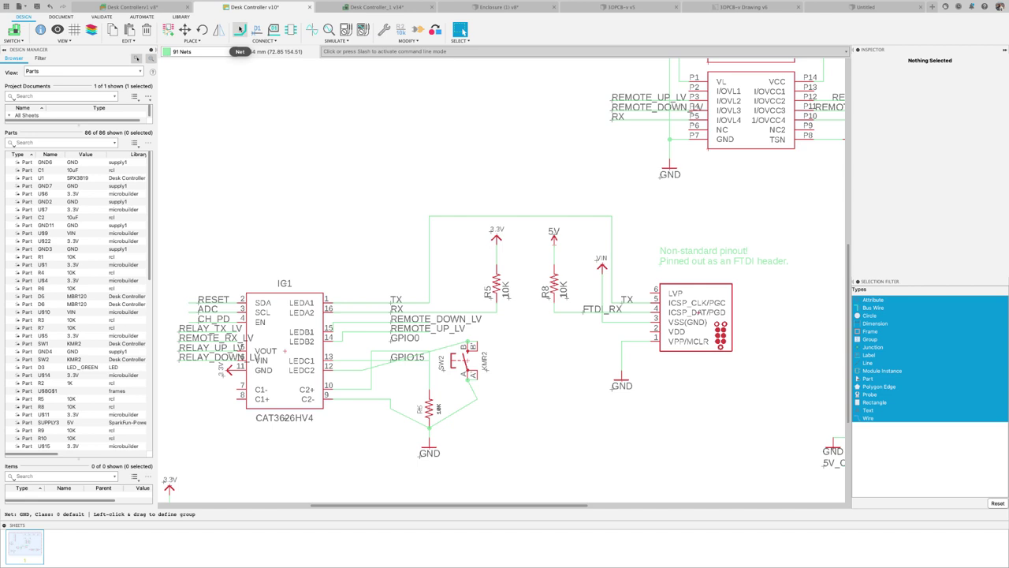
key(n)
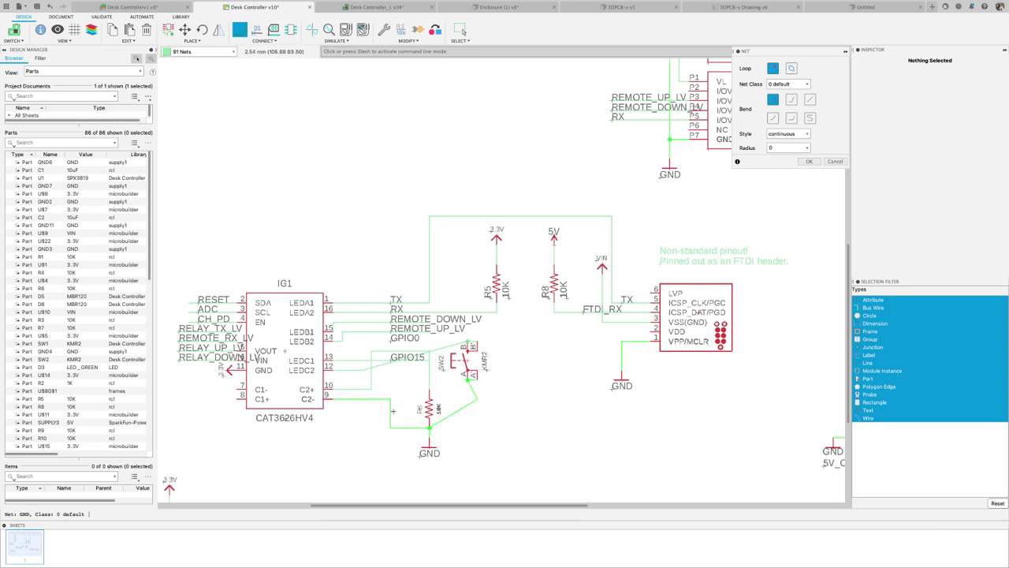
click(429, 428)
click(471, 380)
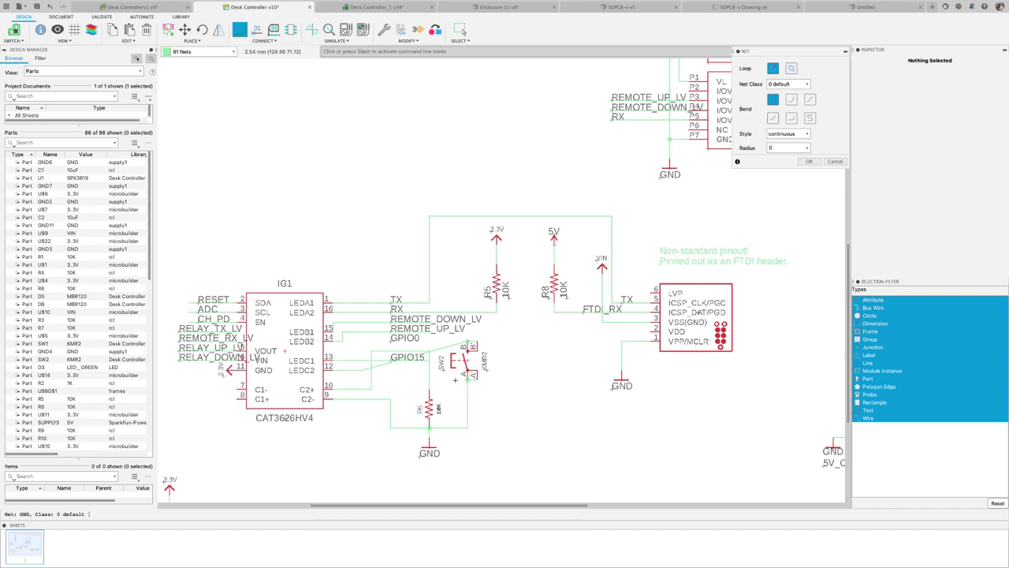
click(469, 343)
click(350, 366)
- Preview the ATMEGA32-16AQ_QFP and ATTINY44V-10SSU-14PIN_SOIC packages in the IC_Embedded library
click(167, 29)
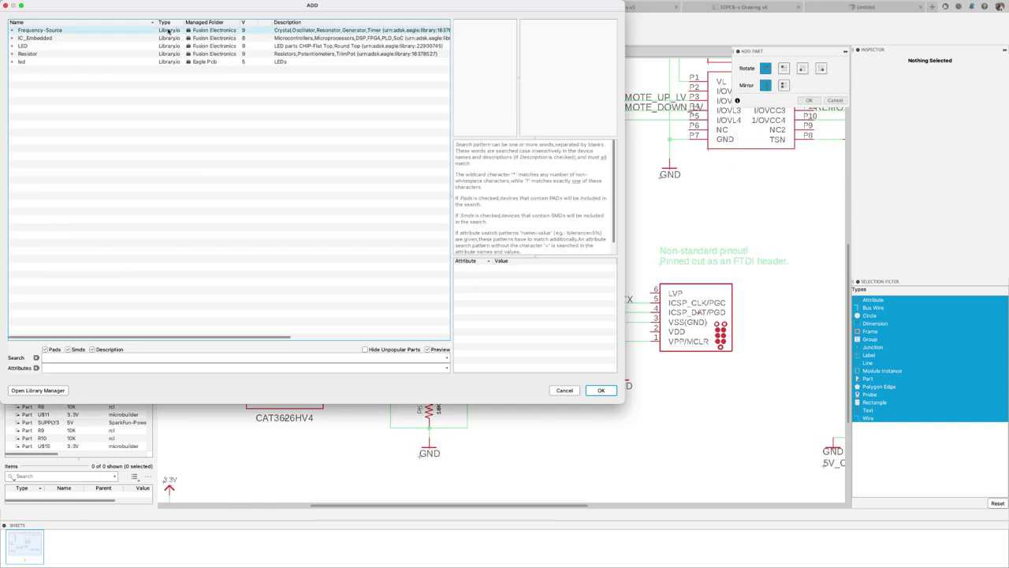
click(12, 39)
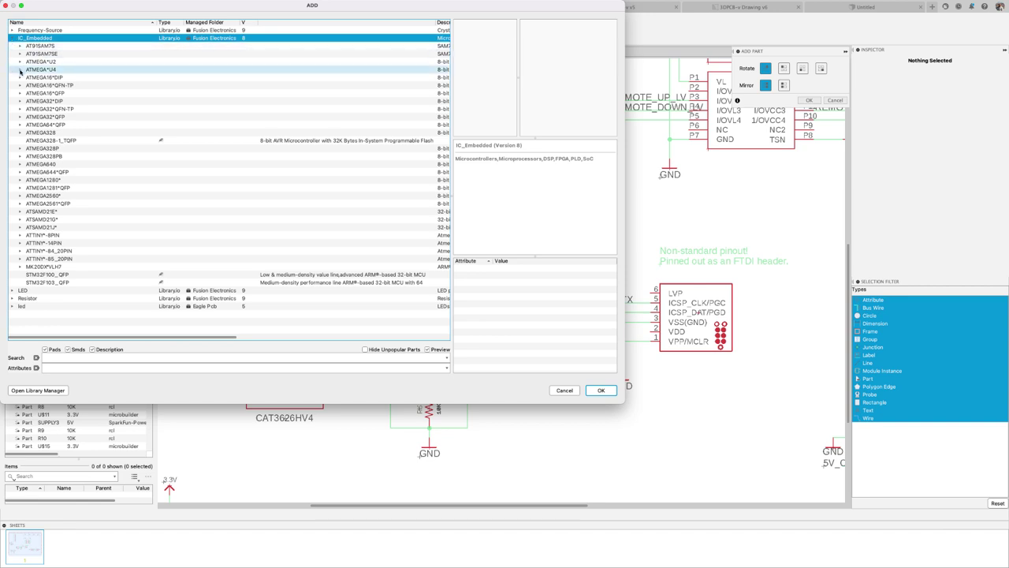
click(20, 117)
click(35, 133)
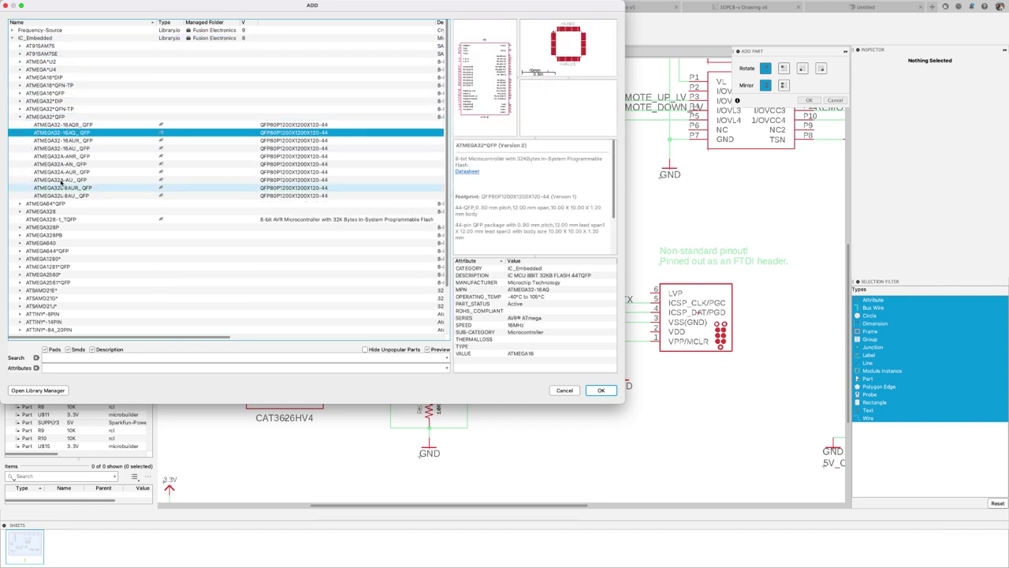
scroll(27, 211, down, 3)
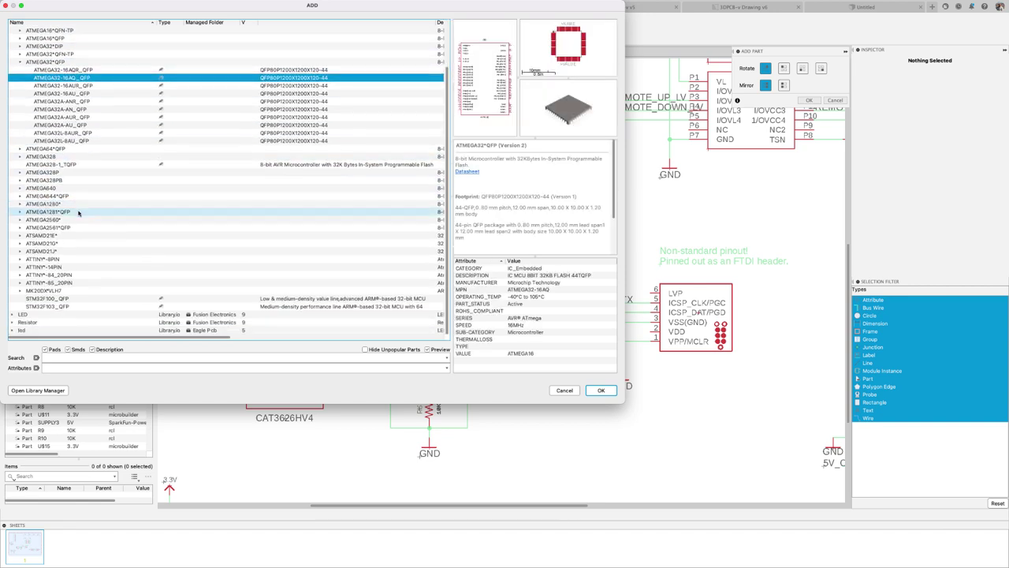
click(27, 267)
click(74, 276)
scroll(73, 268, down, 3)
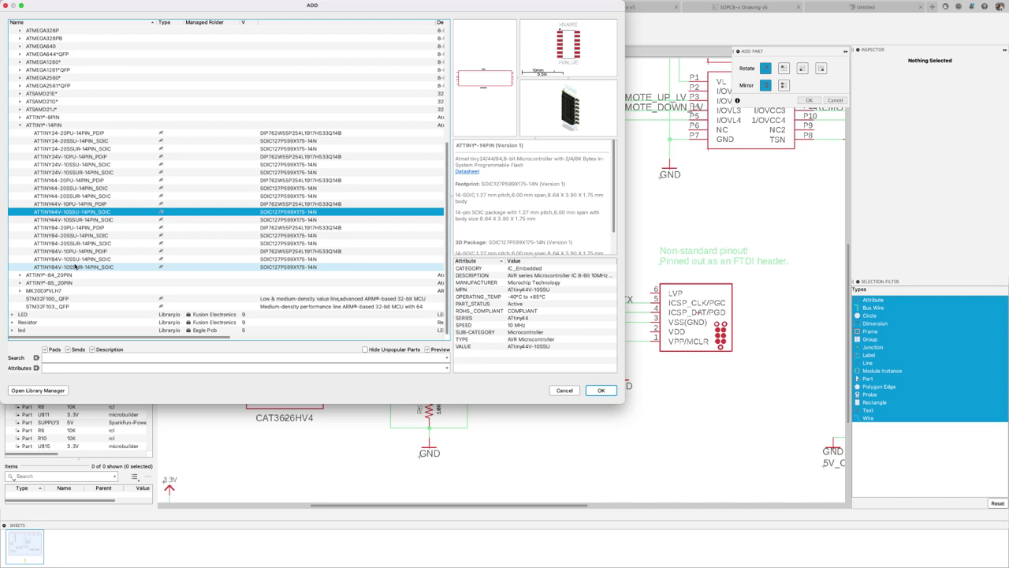
scroll(75, 267, up, 8)
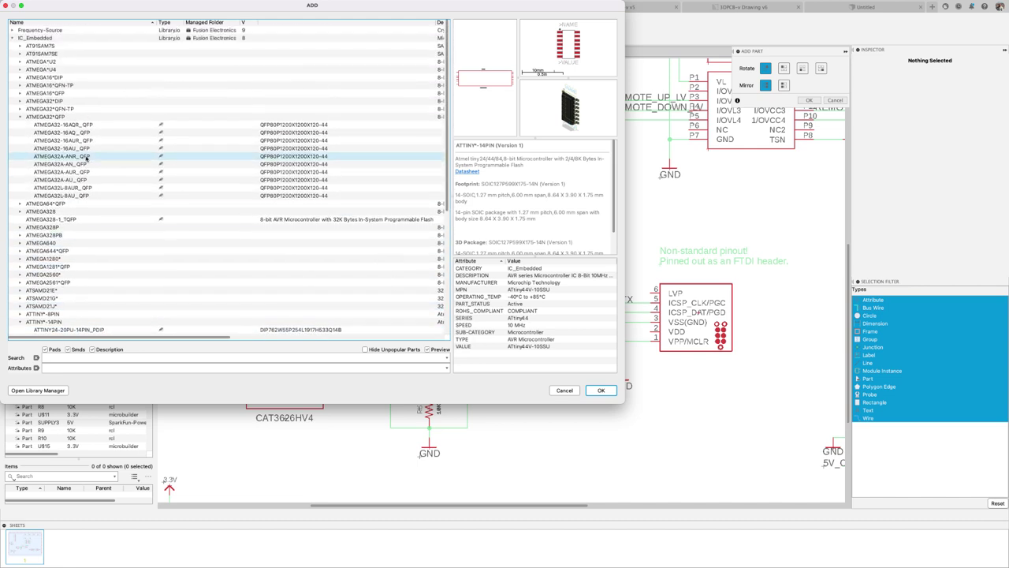
- Preview the NCLF crystal and OSC_1.6X1.2X0.35, OSC_2.5X2X0.55 and OSC_2X1.6X0.59 oscillators
click(11, 38)
click(12, 30)
click(12, 30)
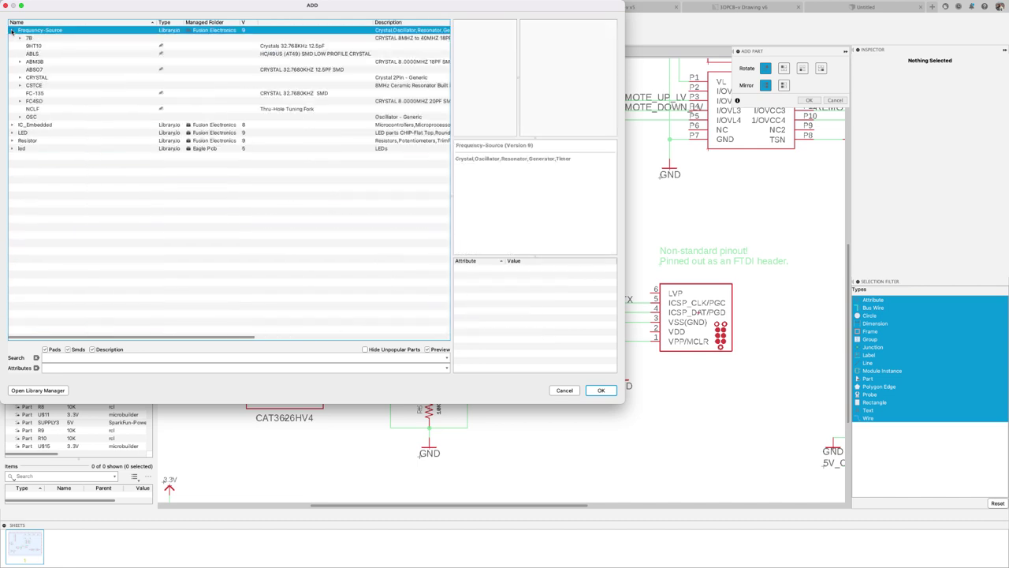
click(32, 109)
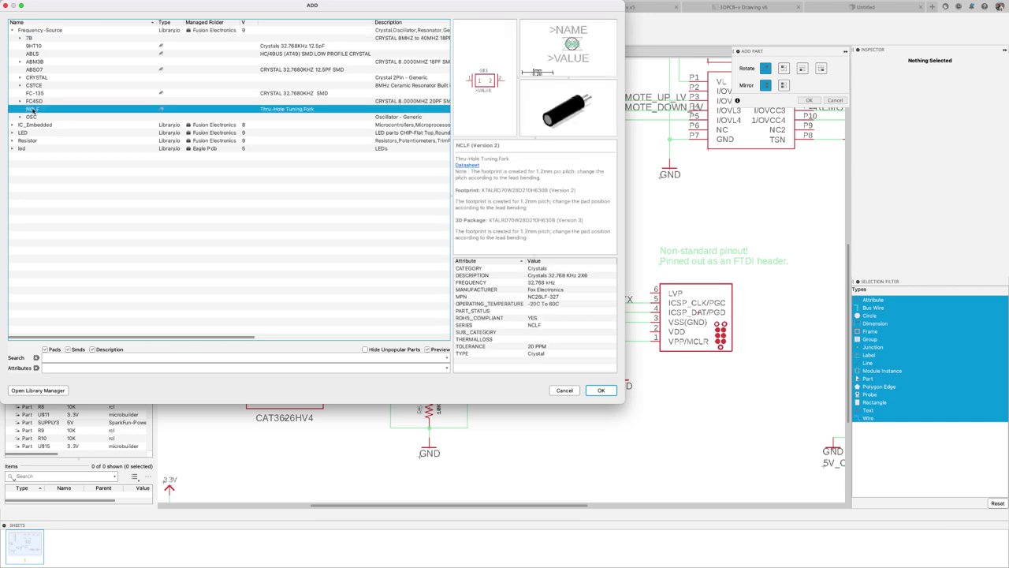
click(19, 118)
click(20, 117)
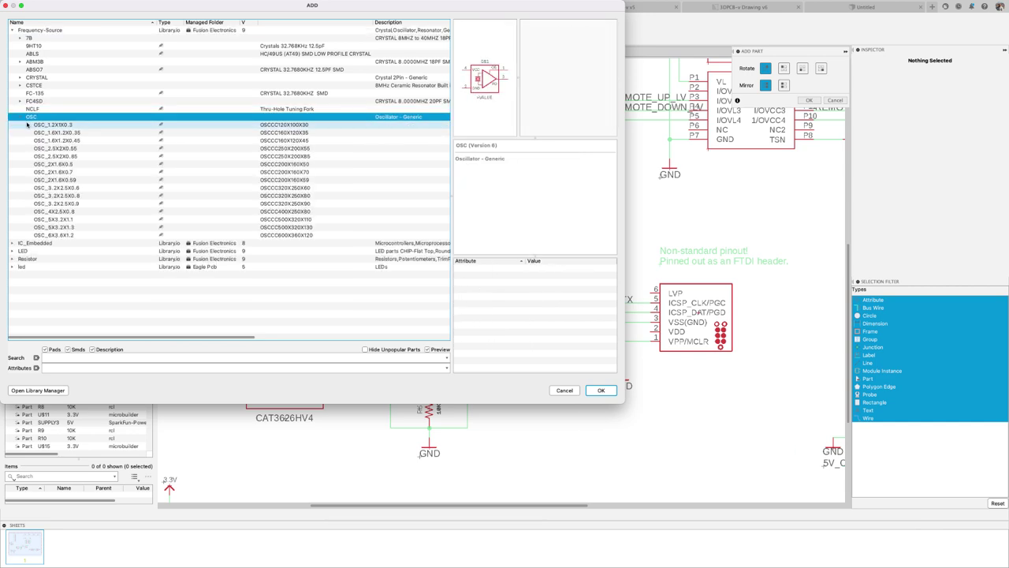
click(55, 132)
click(55, 148)
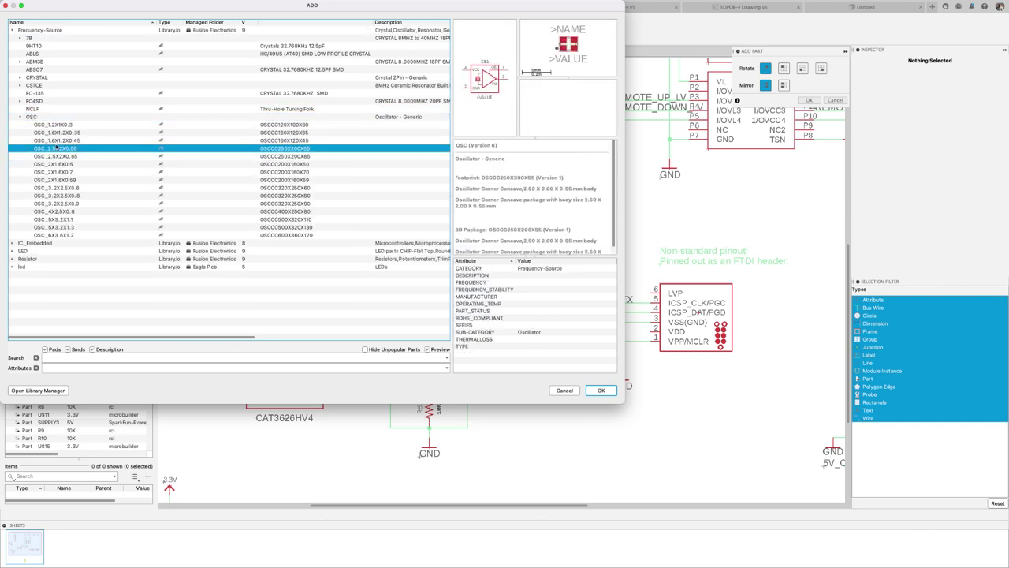
click(57, 180)
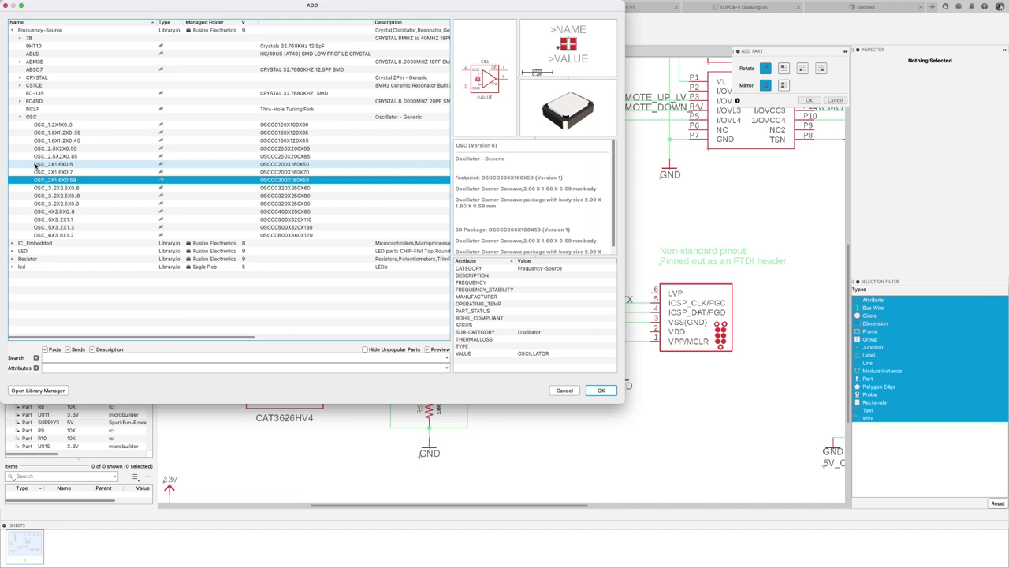
- Close the part library without adding a part and create a new 3D package design
click(7, 6)
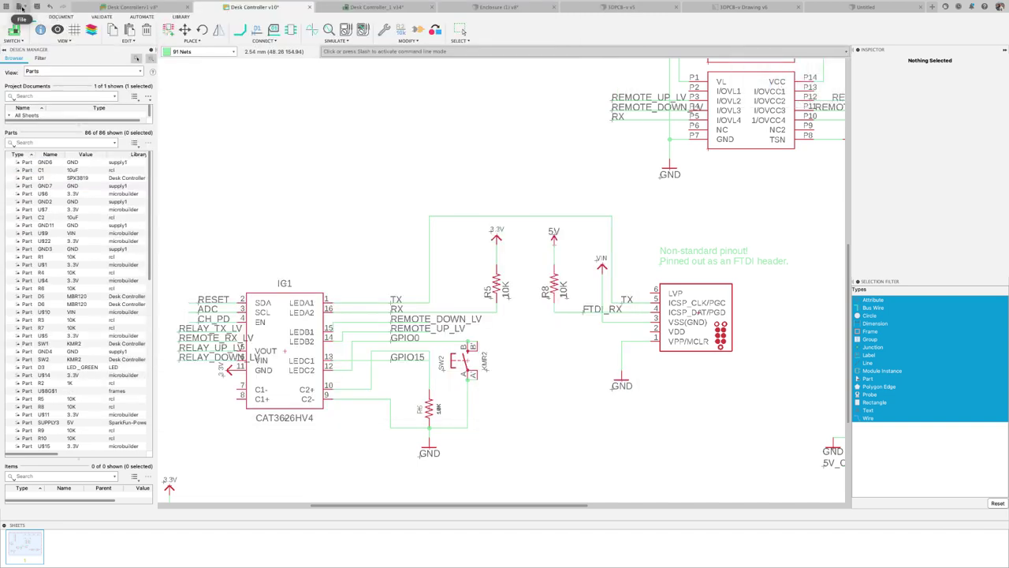
click(22, 7)
mouse_move(30, 41)
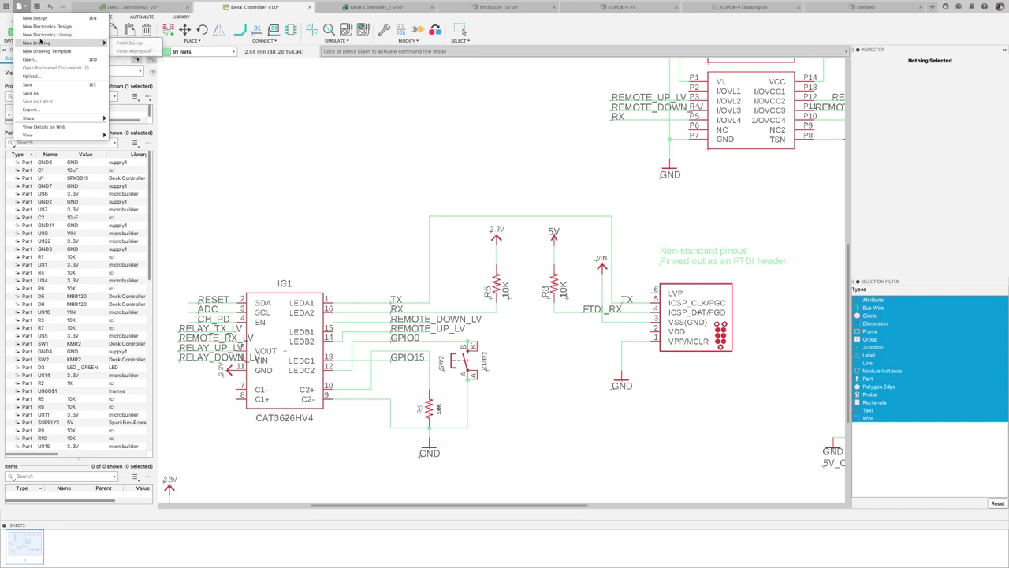
key(Escape)
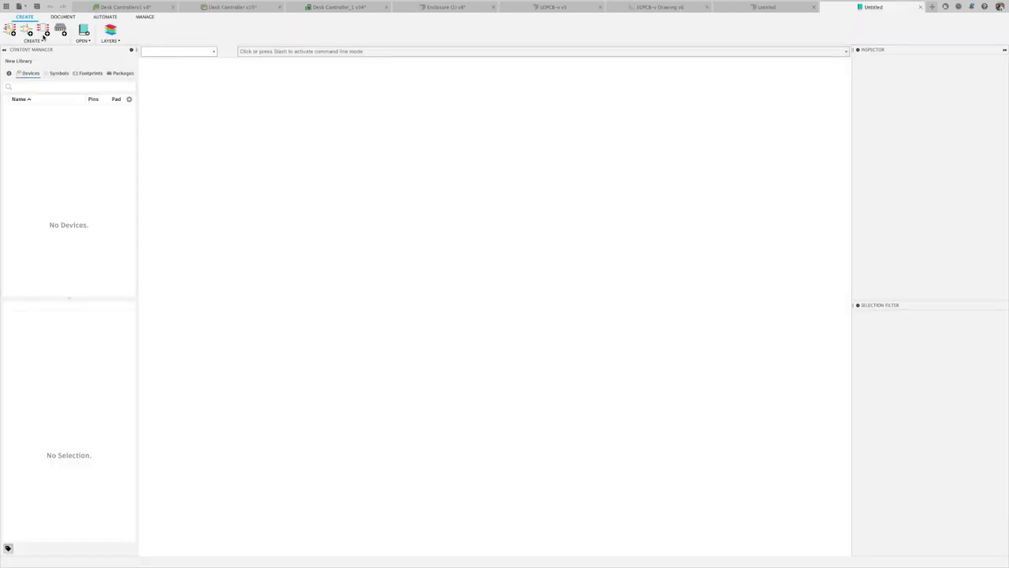
click(62, 32)
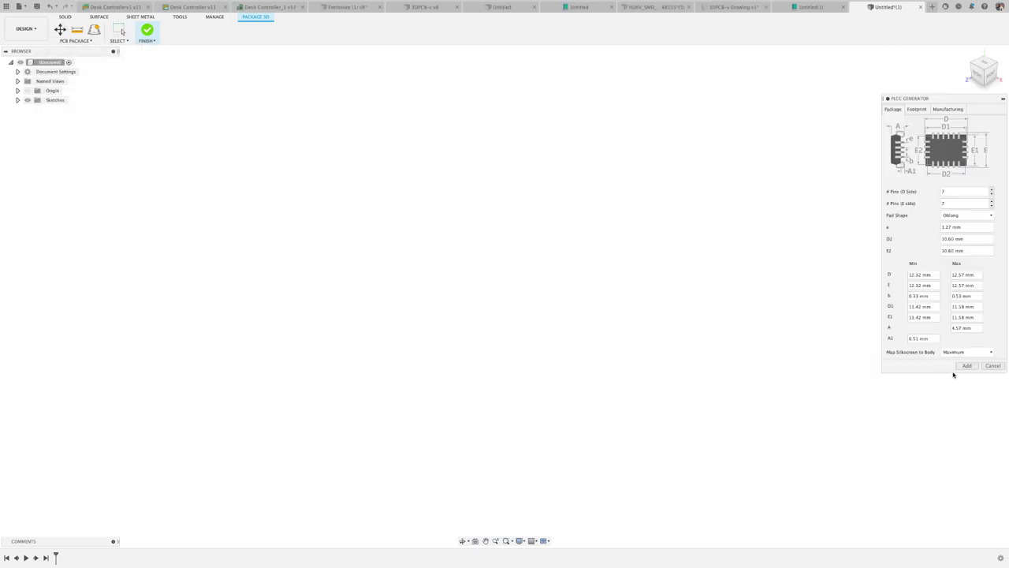
- Generate a PLCC package model
click(965, 366)
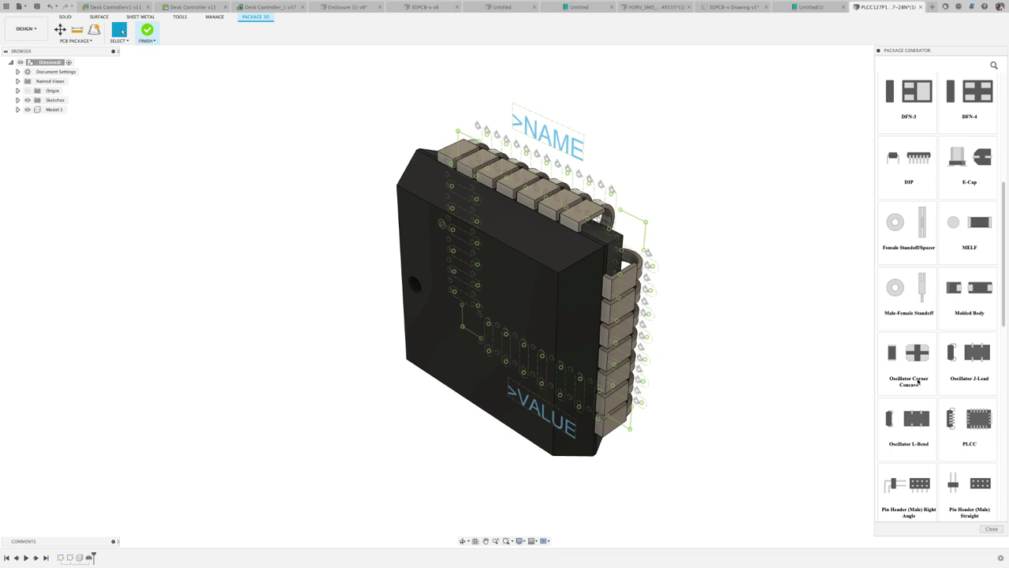
scroll(918, 382, up, 3)
scroll(918, 382, up, 4)
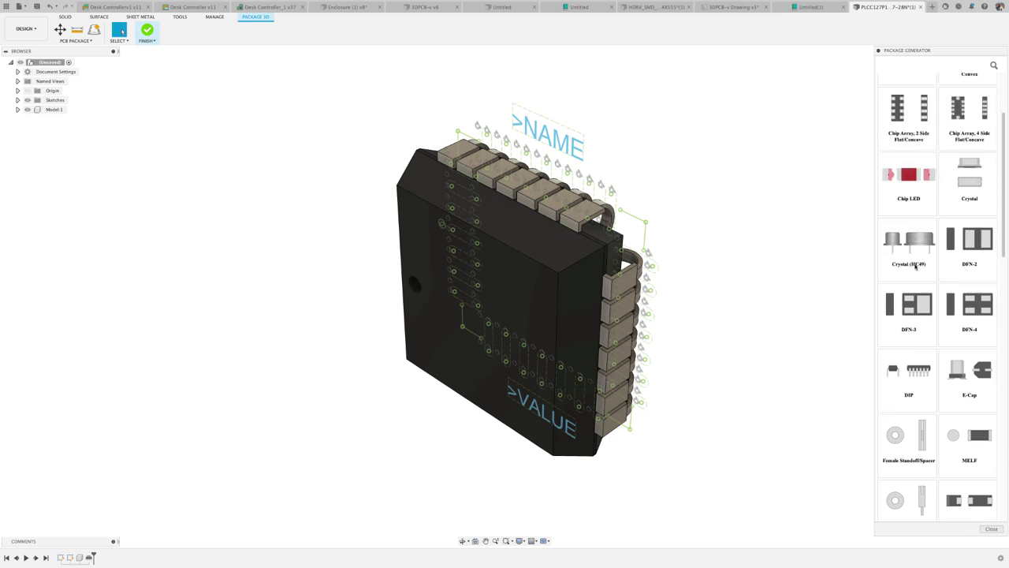
- Replace it with a red Chip LED package and scroll to the end of the generator list
click(918, 185)
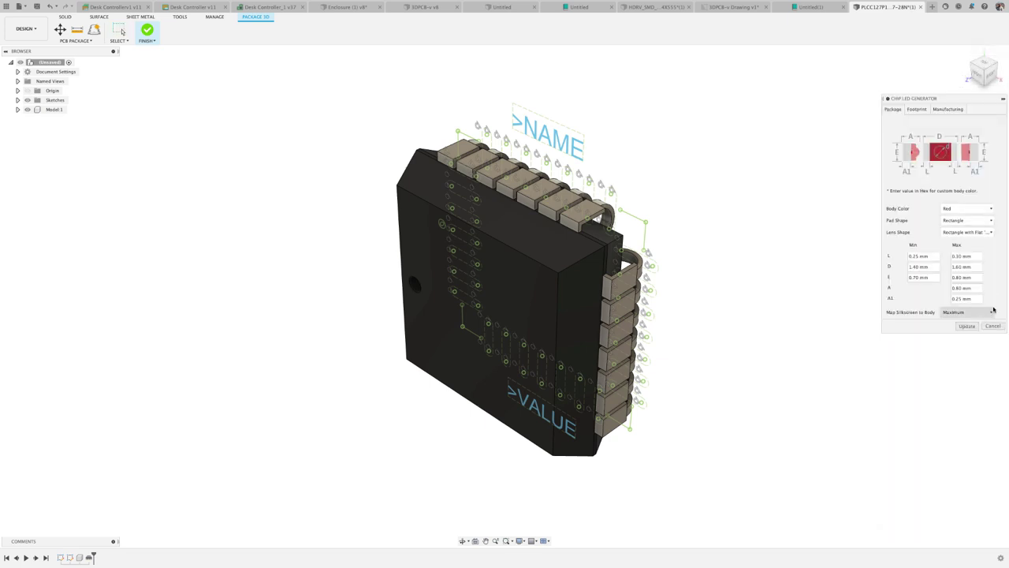
click(968, 327)
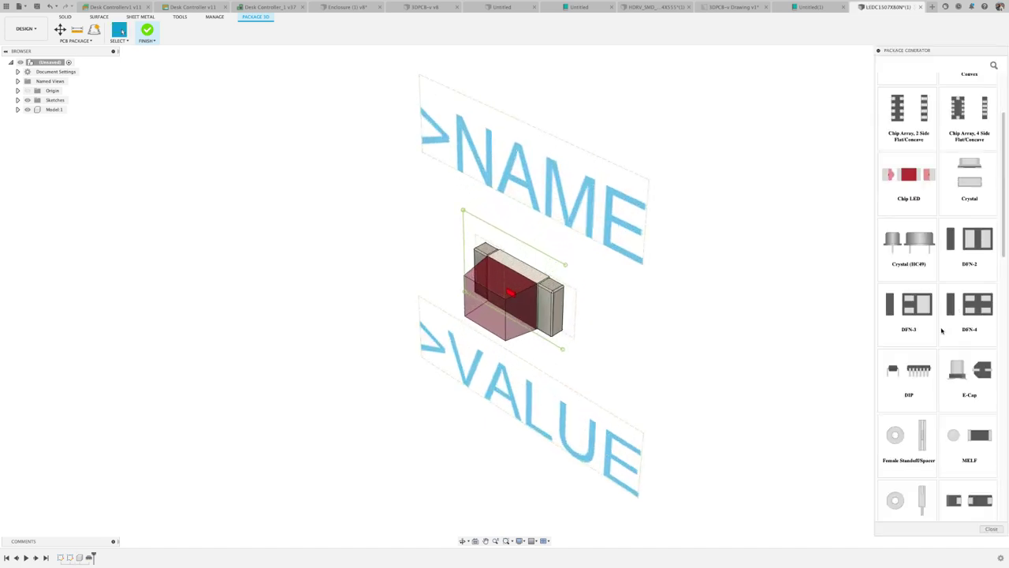
scroll(932, 333, down, 10)
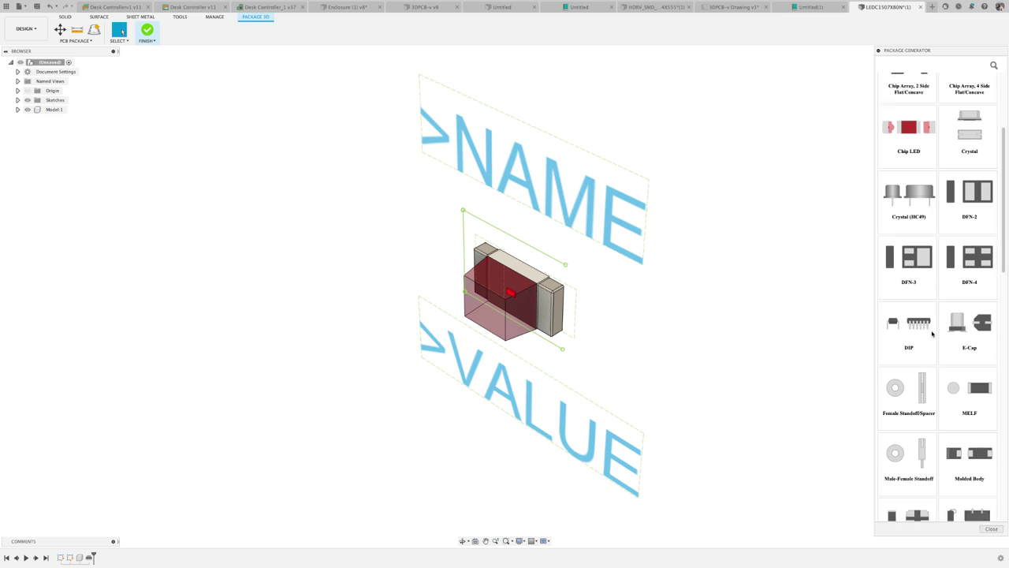
scroll(932, 333, down, 8)
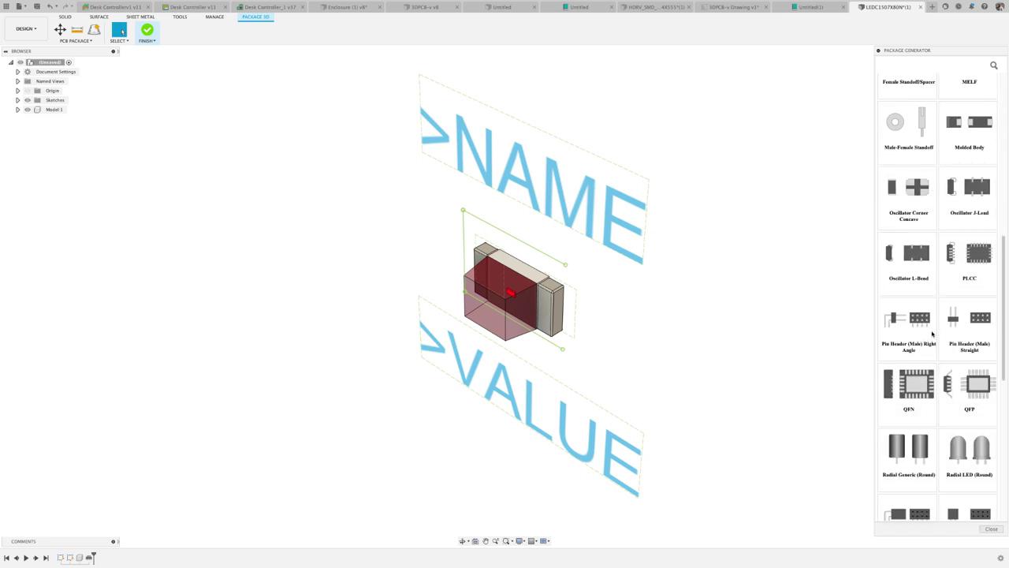
scroll(933, 333, down, 3)
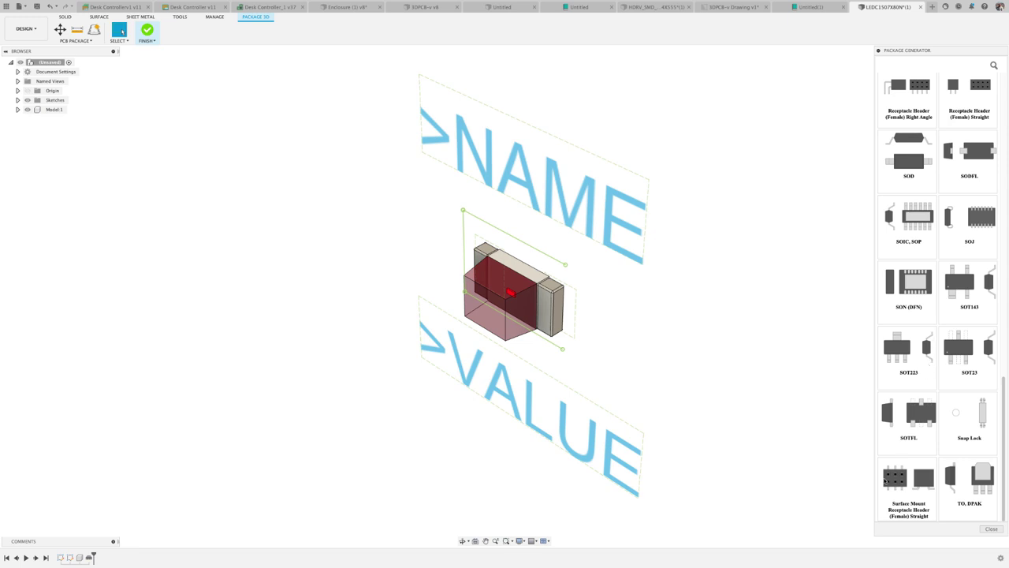
- Generate a straight surface-mount female receptacle header and open its Footprint settings
click(884, 484)
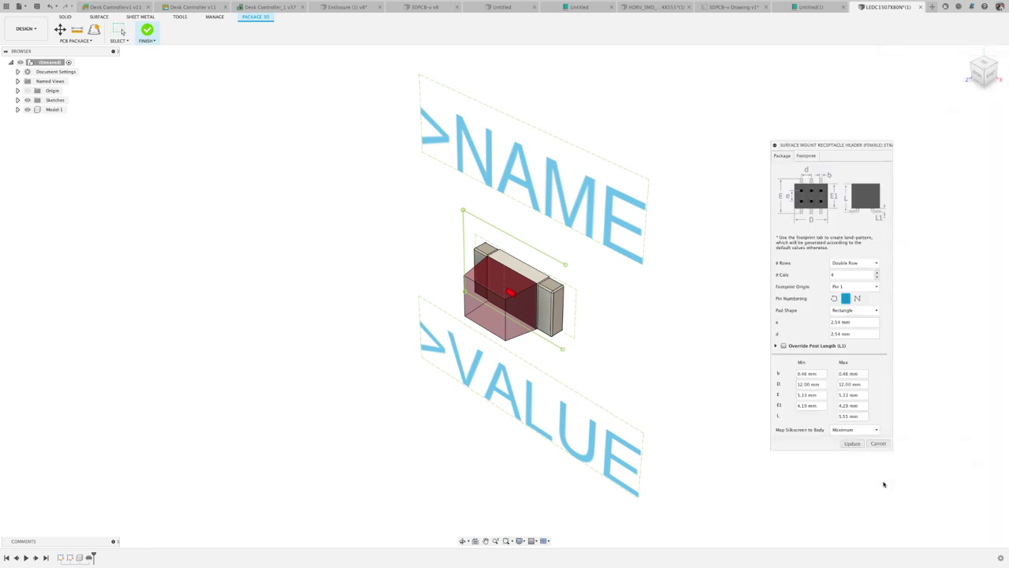
click(855, 446)
click(854, 444)
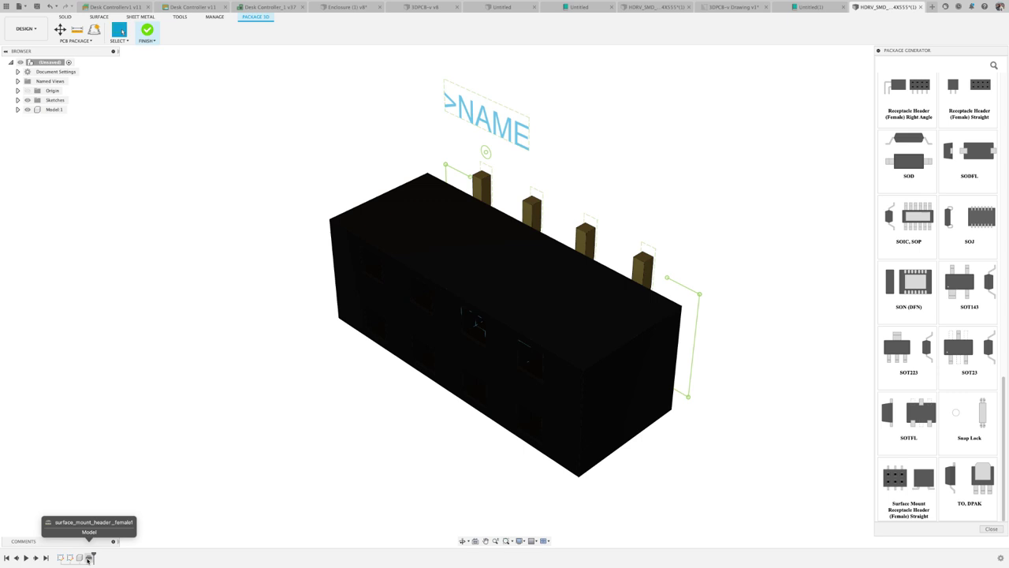
double_click(90, 557)
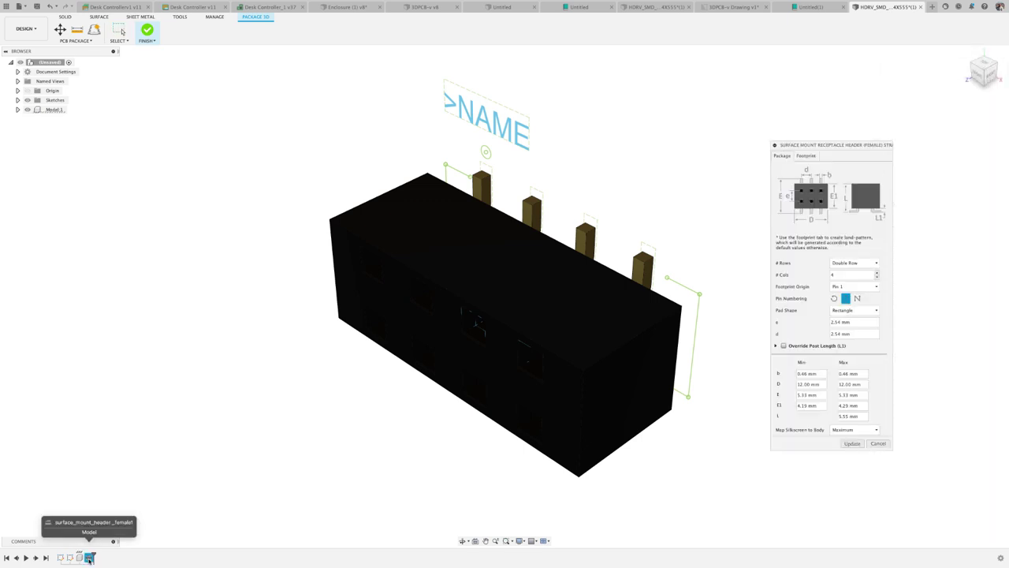
click(801, 155)
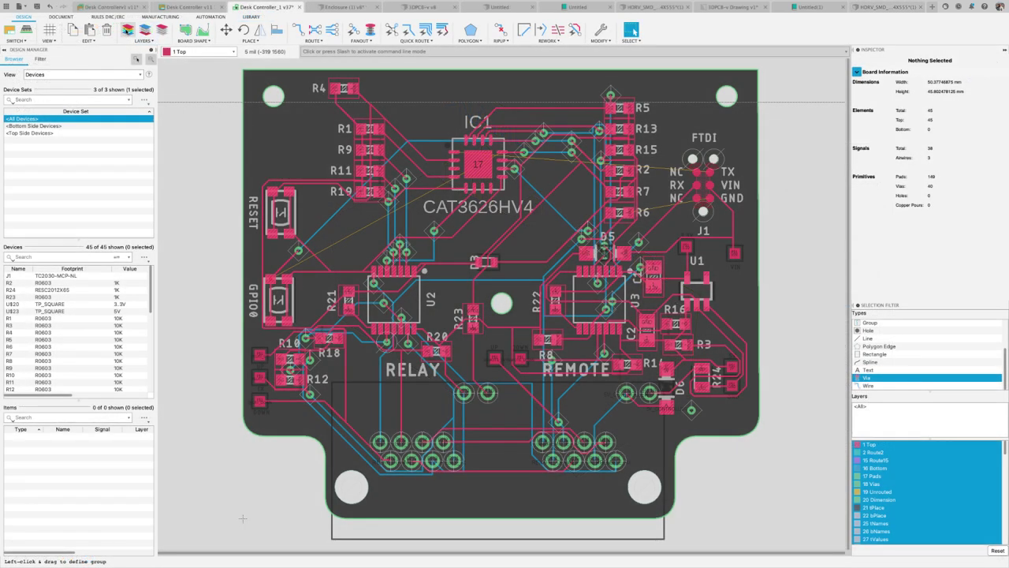
- Open the Layers dialog, scroll the list, and select the 29 tStop solder mask layer
click(128, 30)
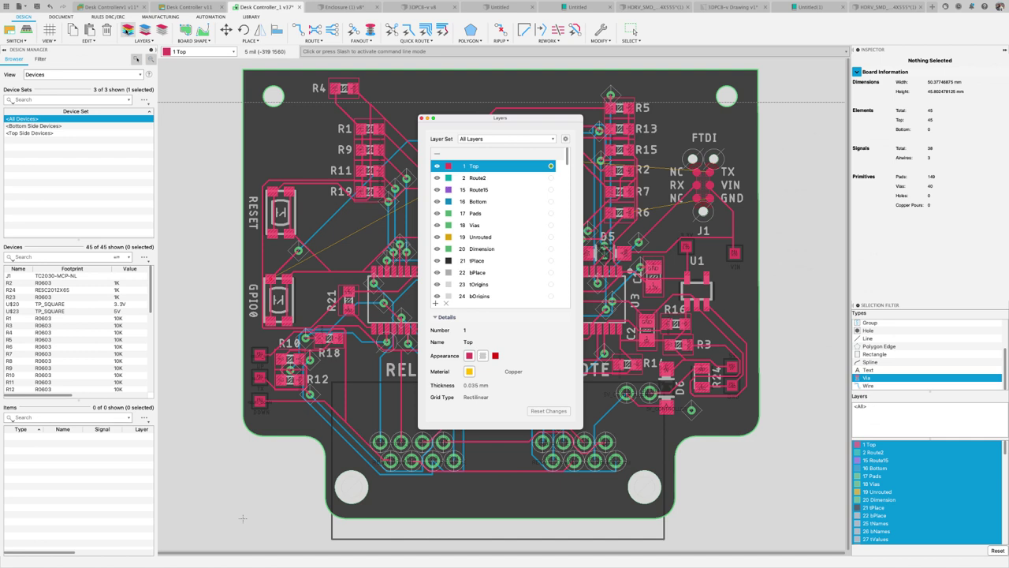
key(g)
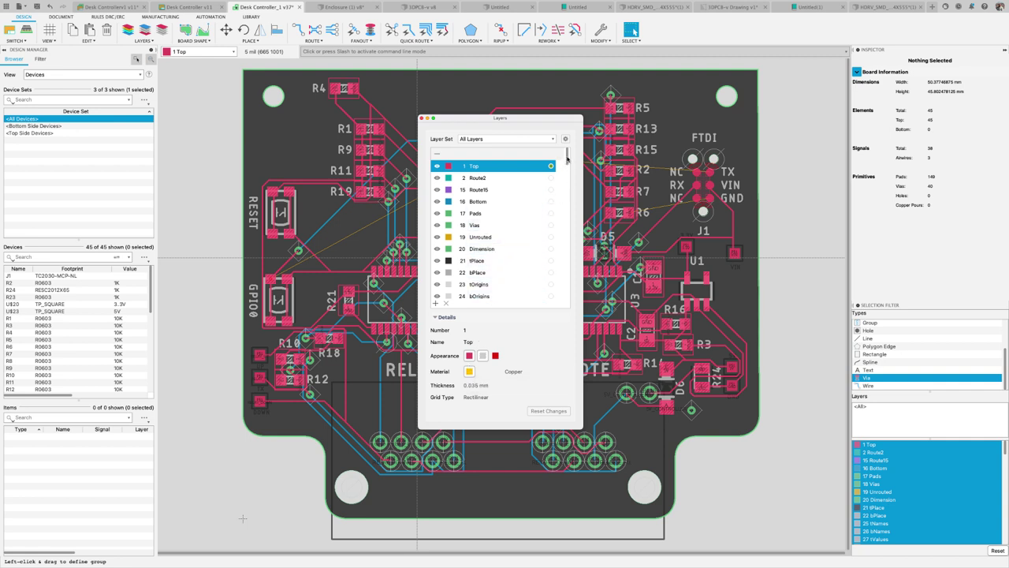
drag(566, 160, 564, 180)
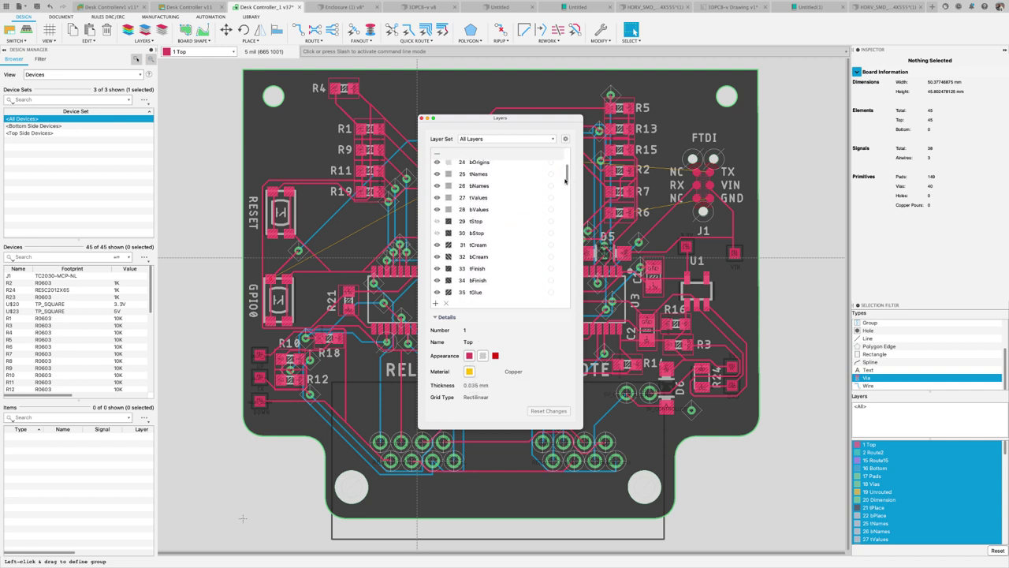
click(501, 221)
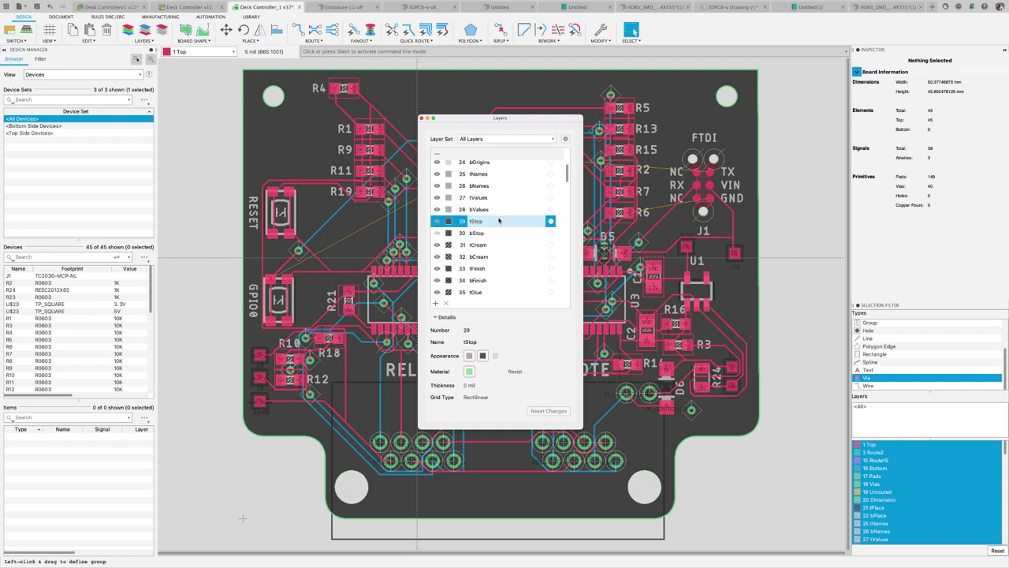
- Recolour the tStop resist material from green to purple (#a250d9)
click(469, 371)
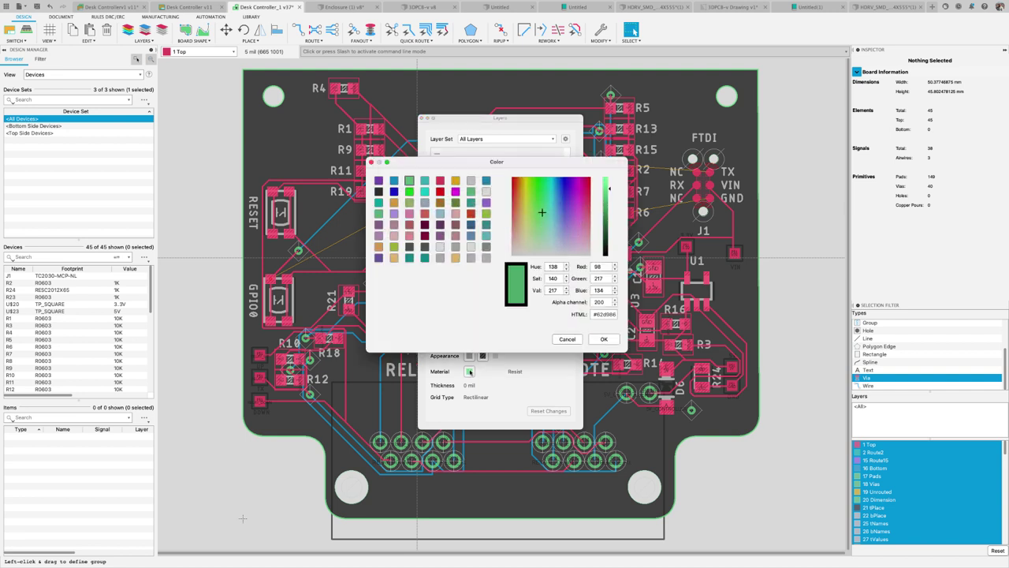
drag(541, 213, 573, 205)
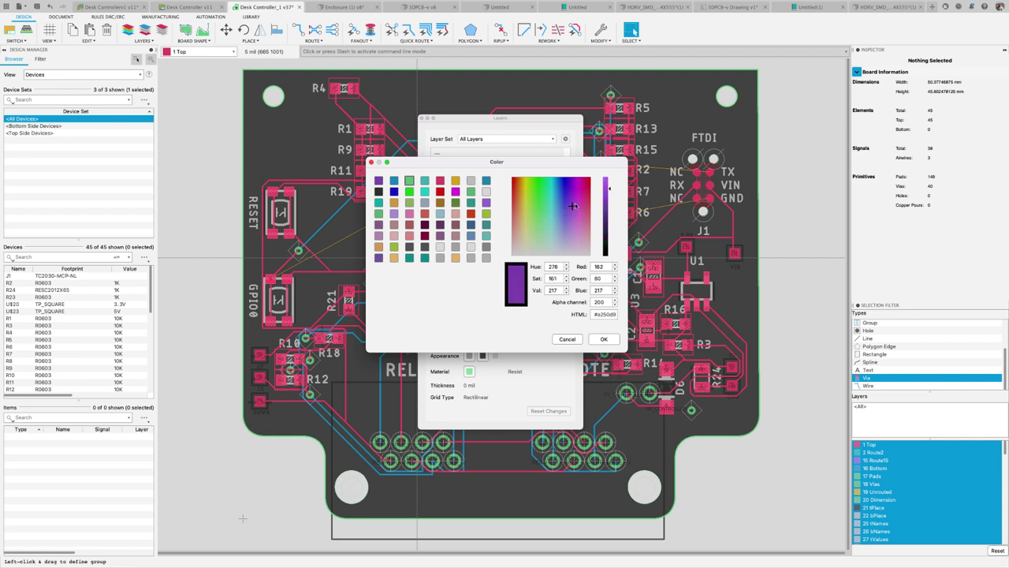
click(603, 339)
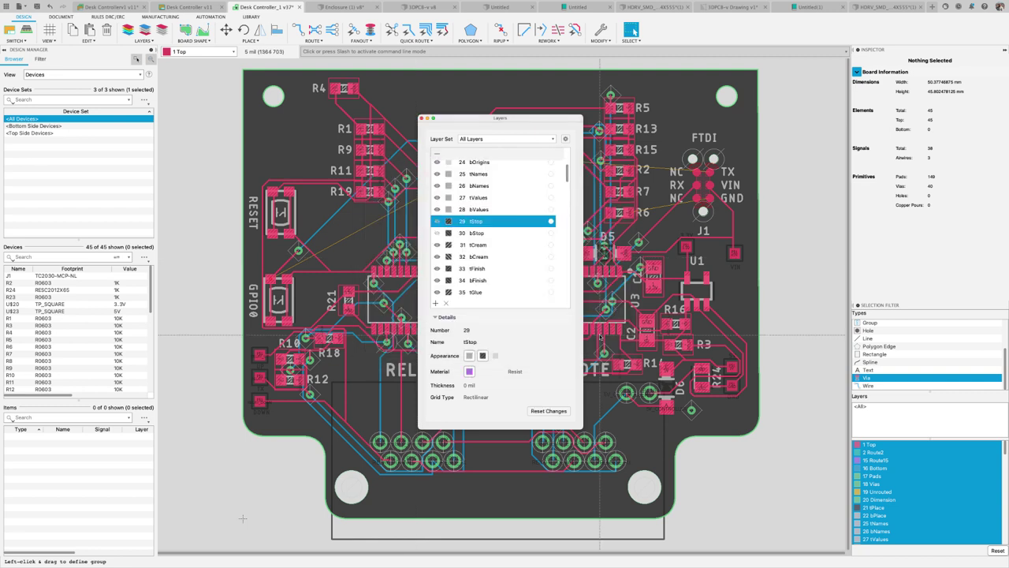
- Switch the Layer Set to Used Layers, then to Preset_Standard
click(552, 139)
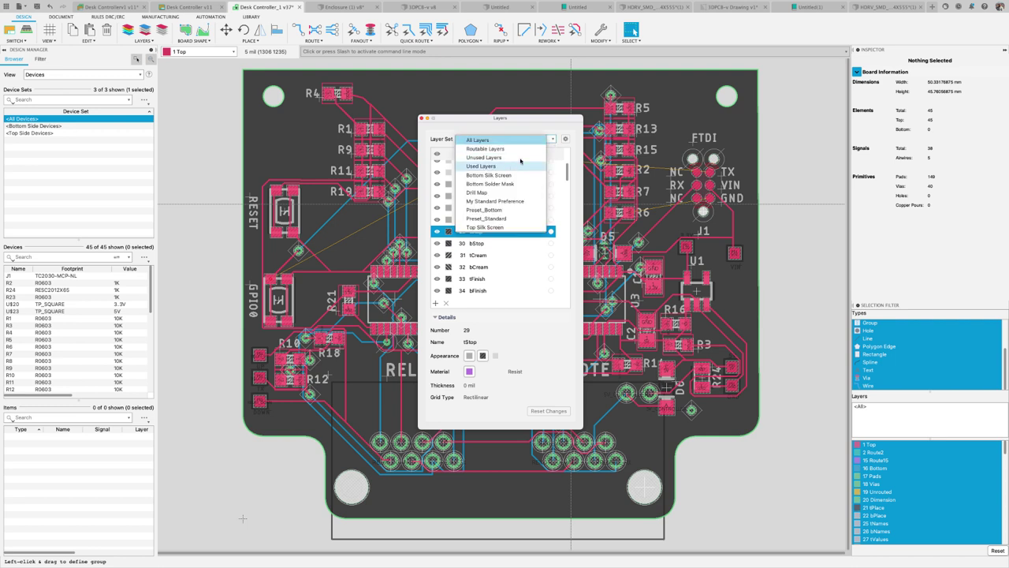
click(511, 167)
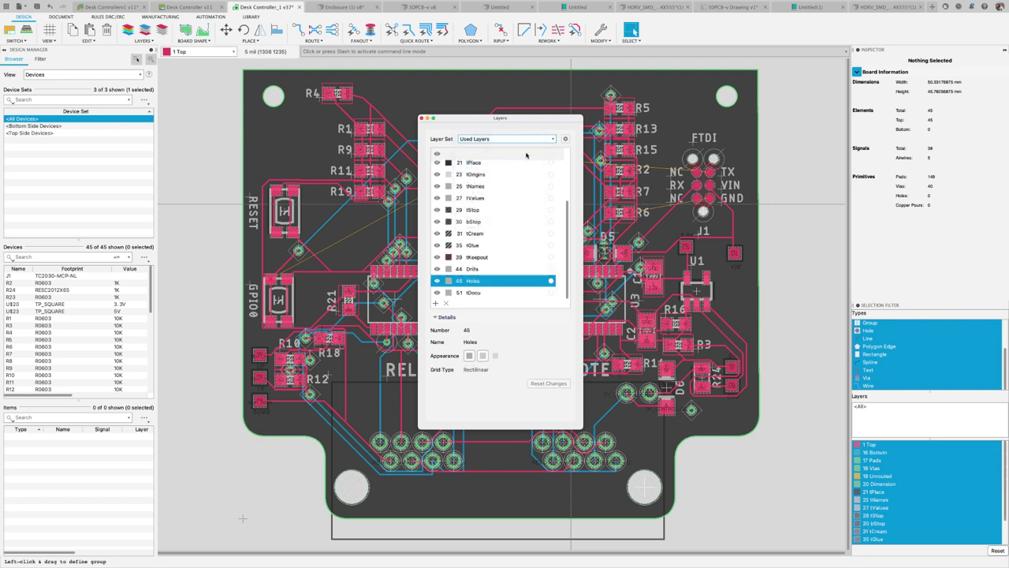
click(551, 140)
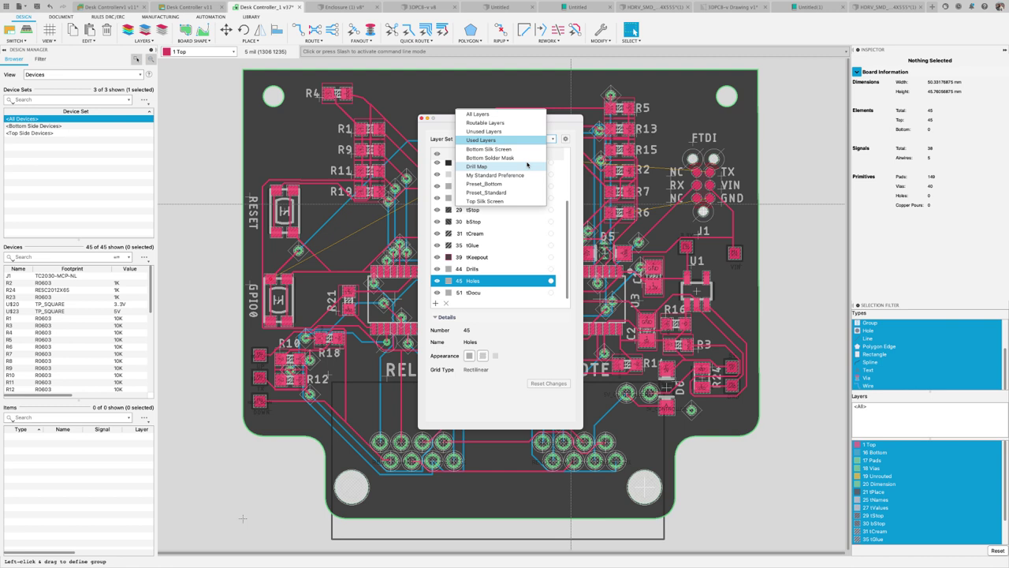
click(511, 192)
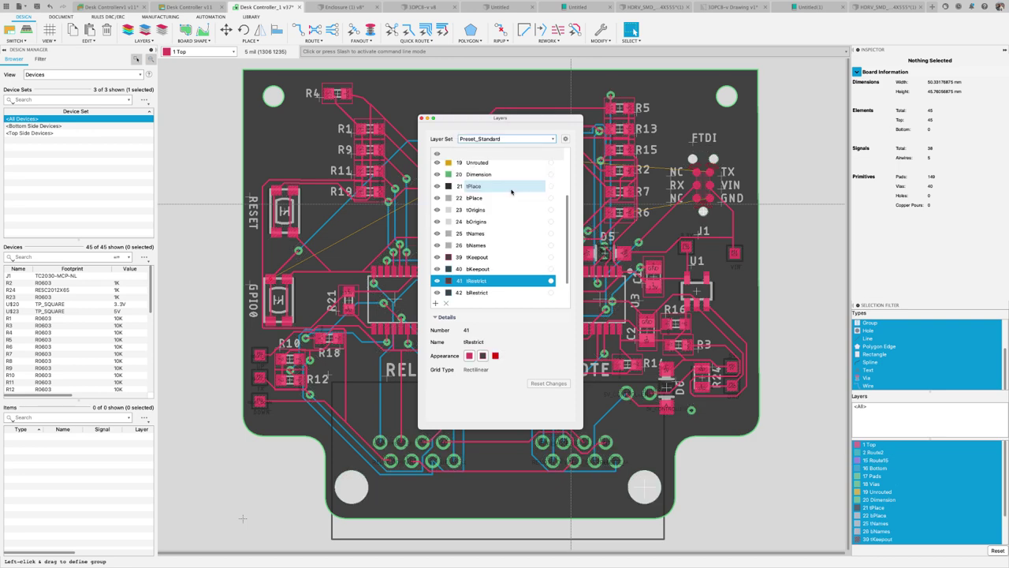
- In Layer Sets Manager, create a 'Top Solder Mask' layer set containing only tStop
click(565, 139)
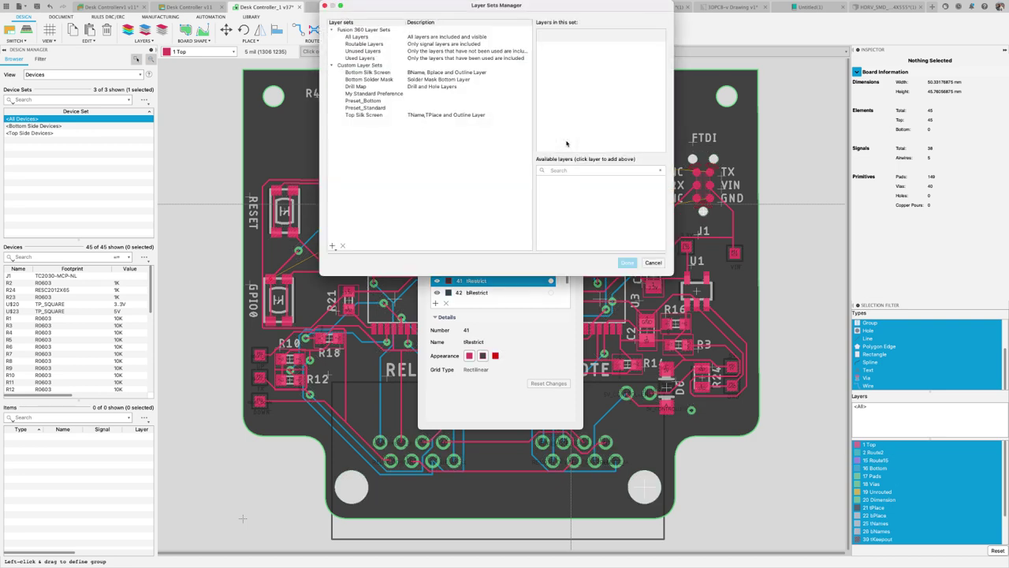
click(332, 246)
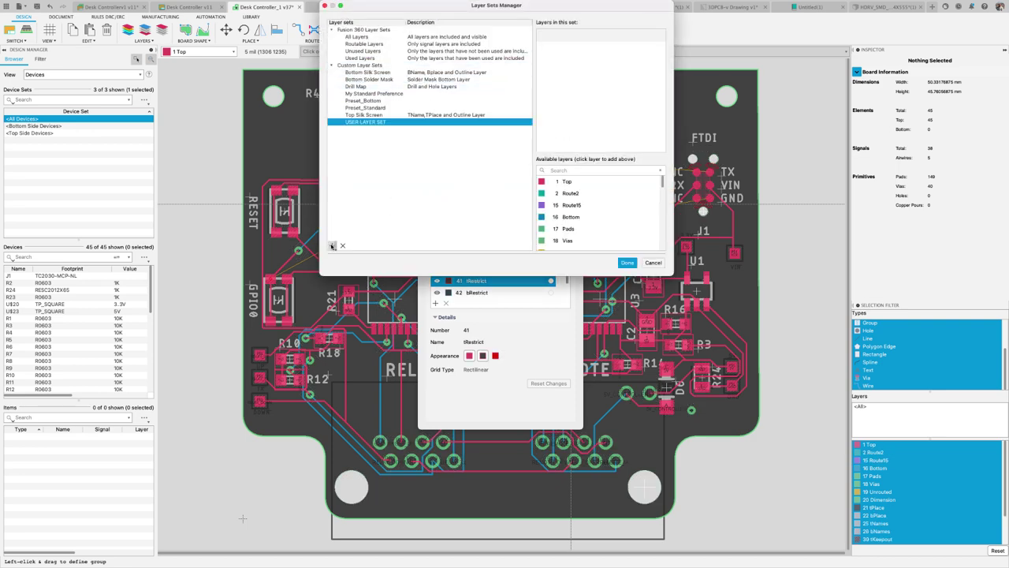
double_click(360, 123)
text(Top Solder Mask)
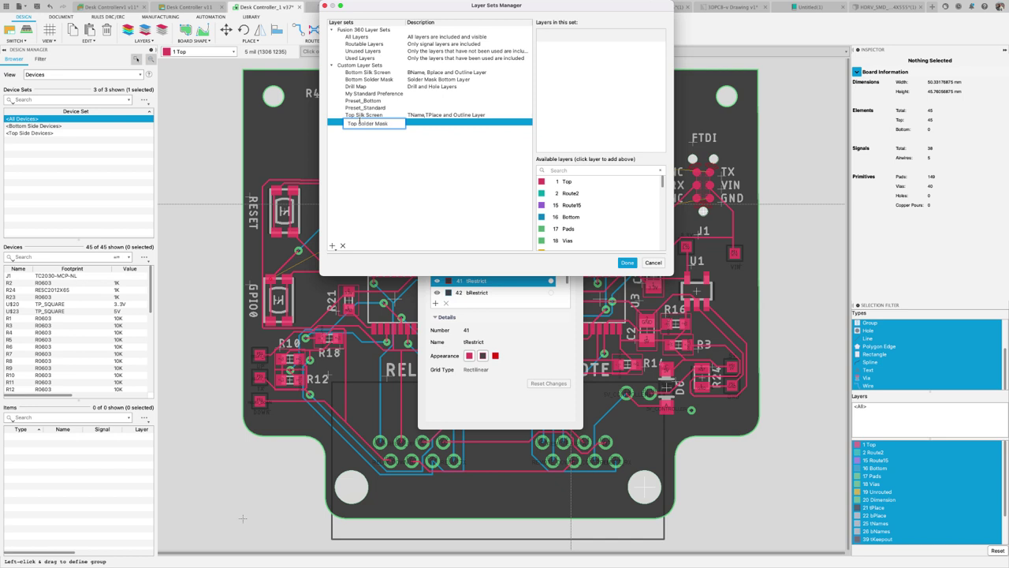
key(Return)
click(568, 171)
text(ts)
click(566, 182)
click(627, 262)
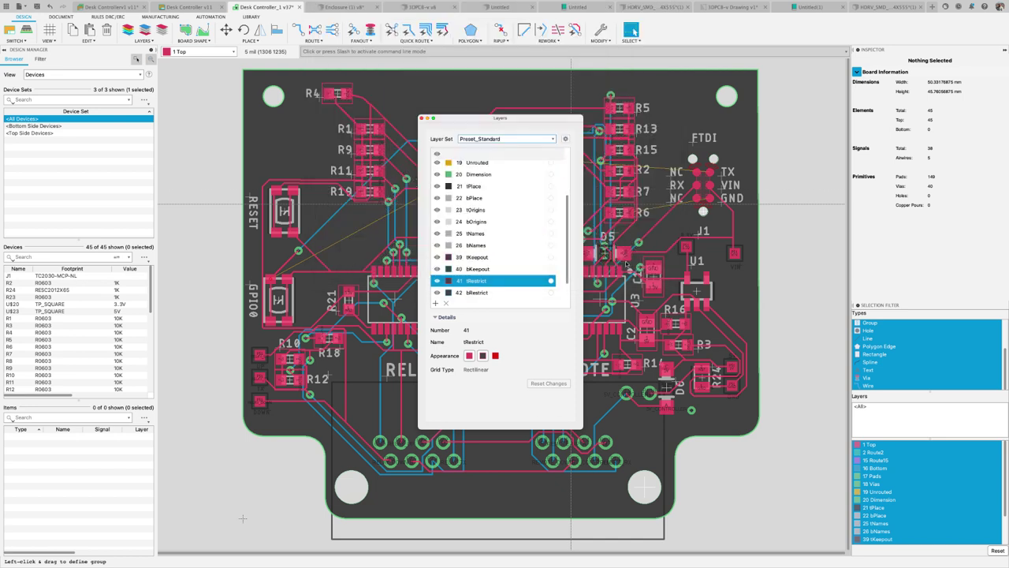
- Preview the Top Solder Mask layer set on the board, then return to All Layers
click(552, 140)
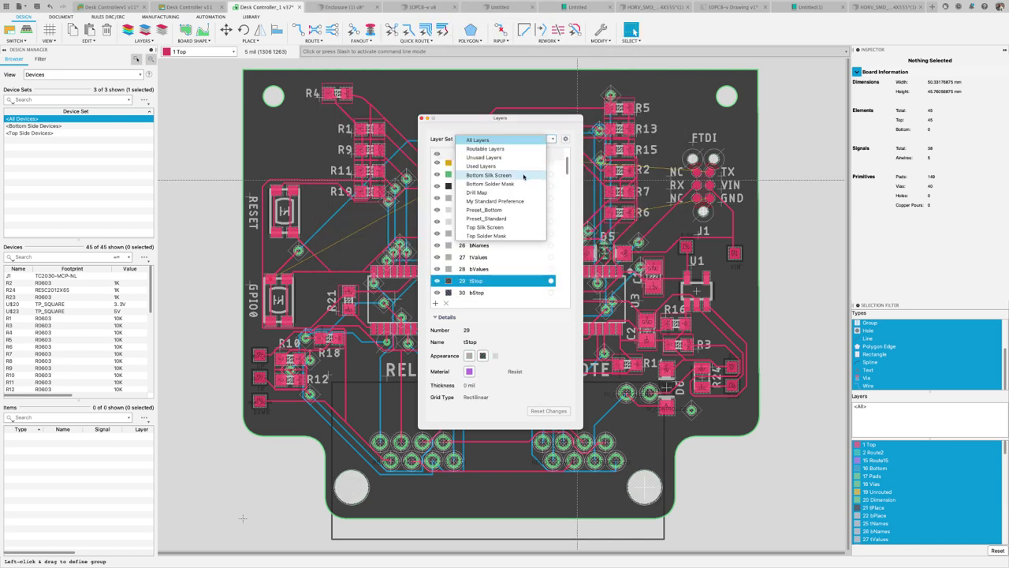
click(502, 236)
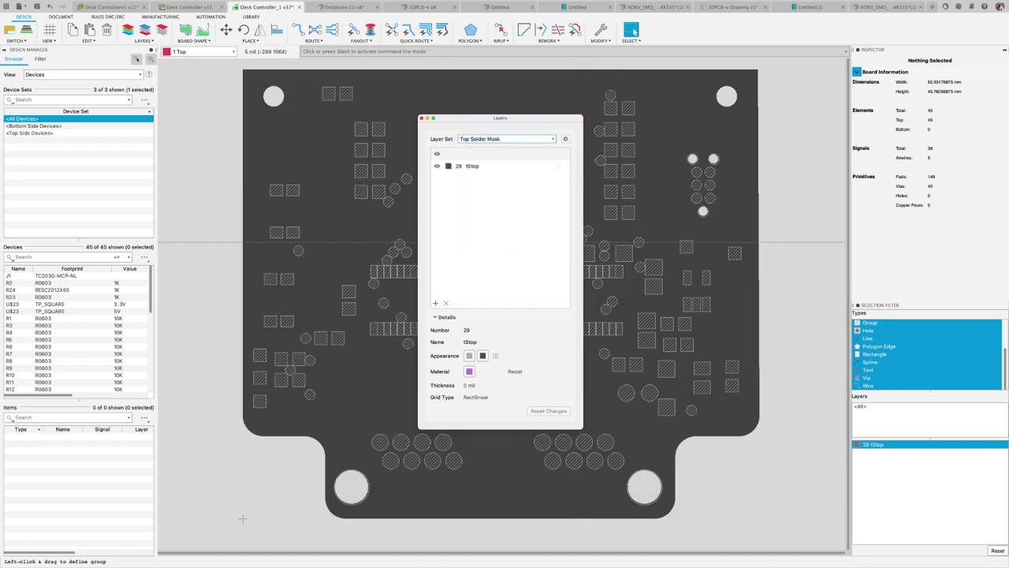
click(552, 139)
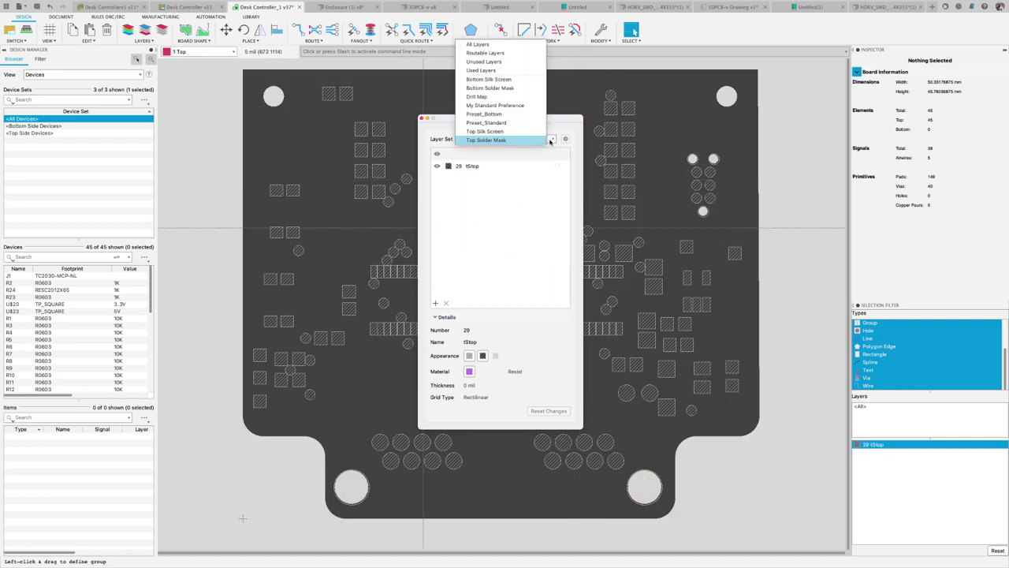
click(478, 45)
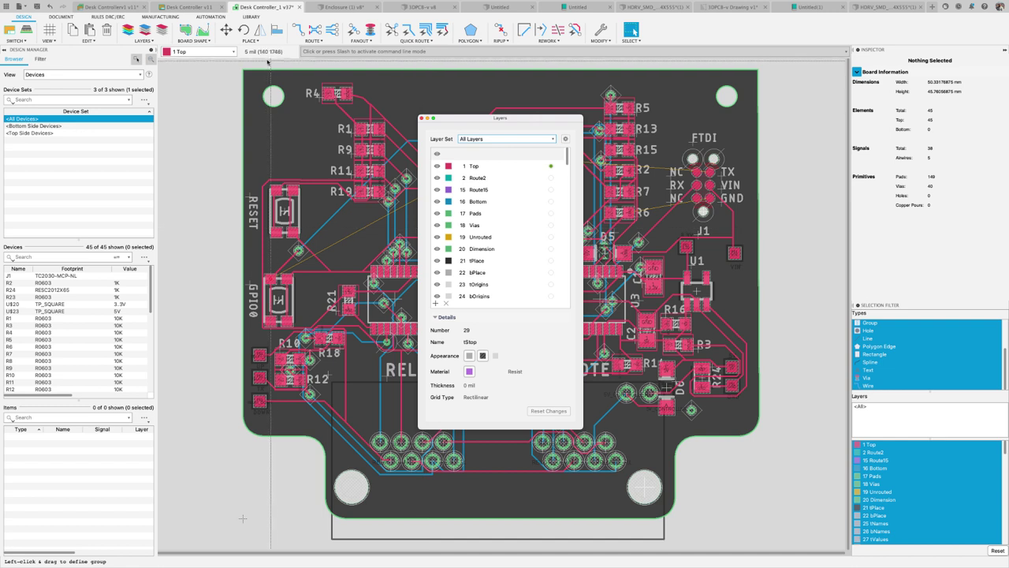
- Move R4, SW1, R5 and R13 slightly to new positions, then exit Move
click(226, 31)
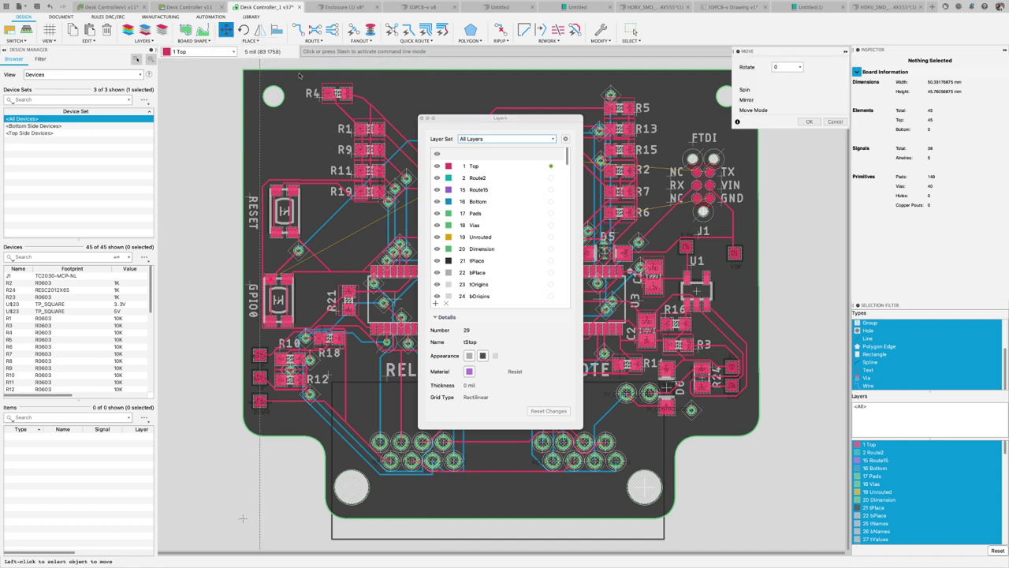
click(339, 93)
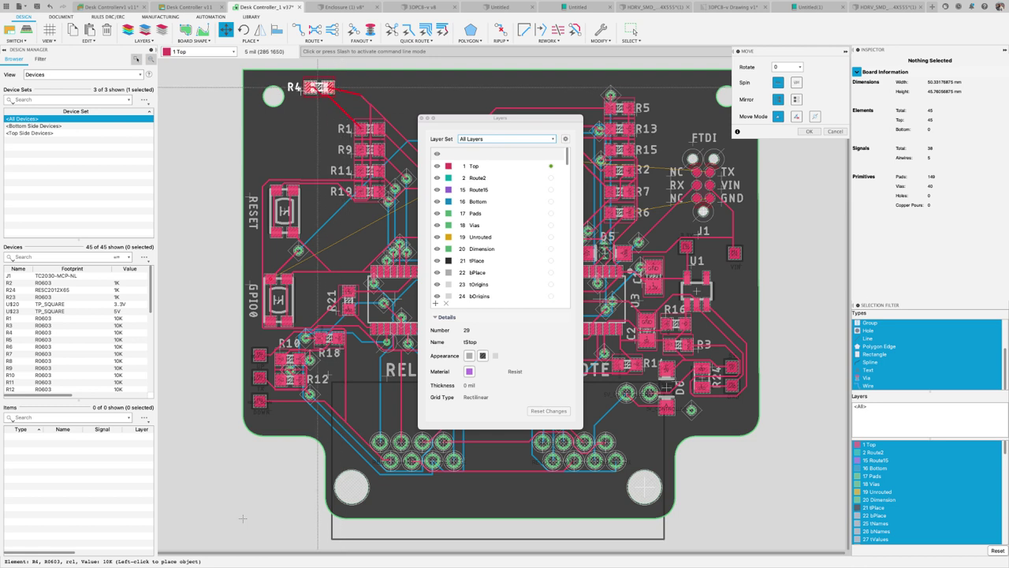
click(338, 89)
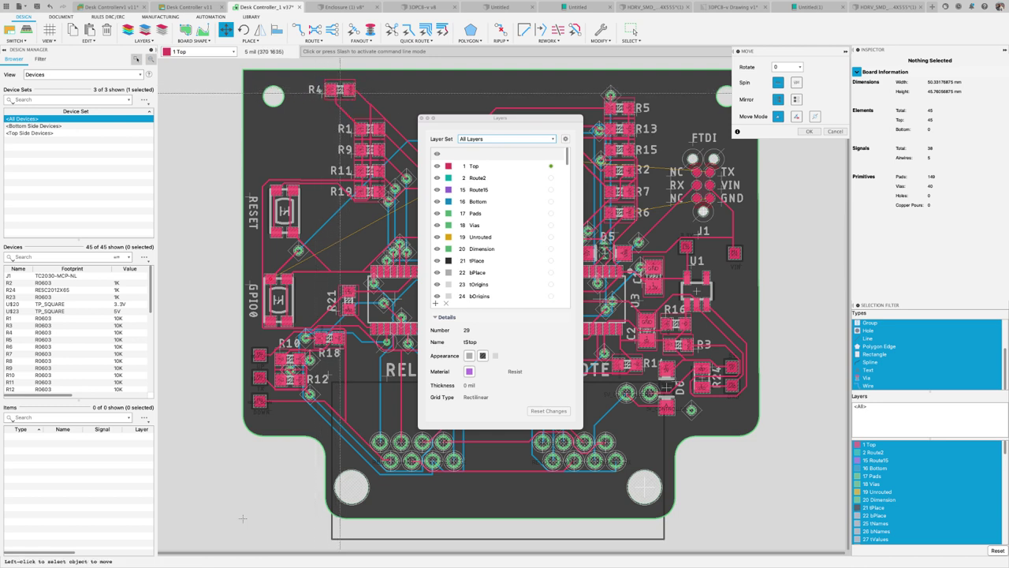
click(284, 209)
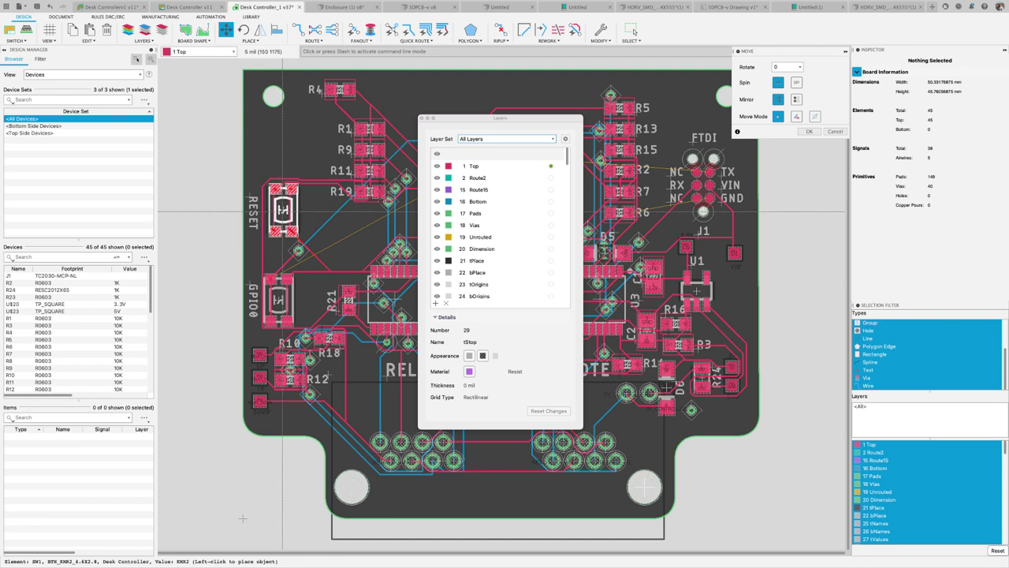
click(282, 211)
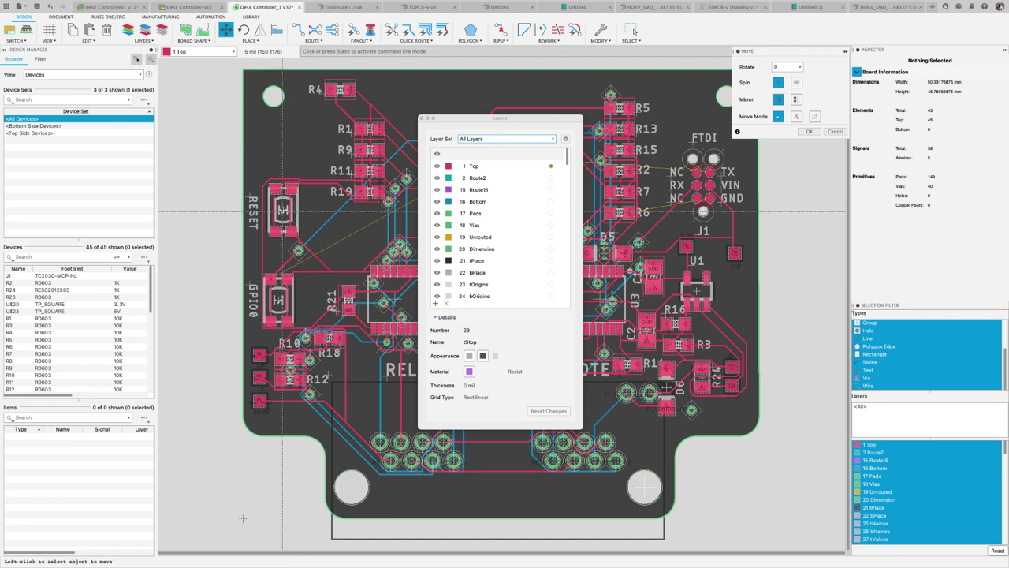
click(619, 108)
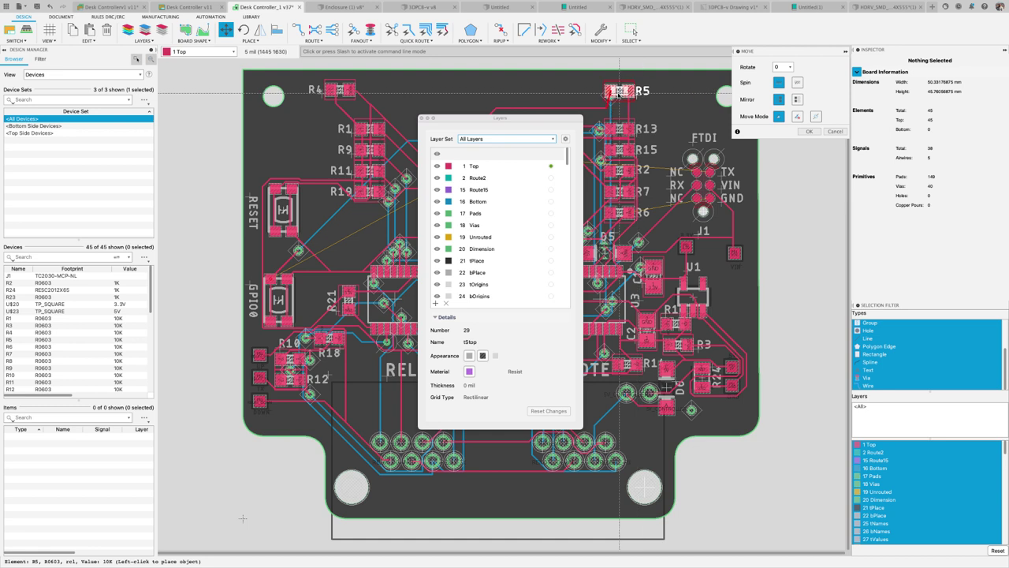
click(616, 97)
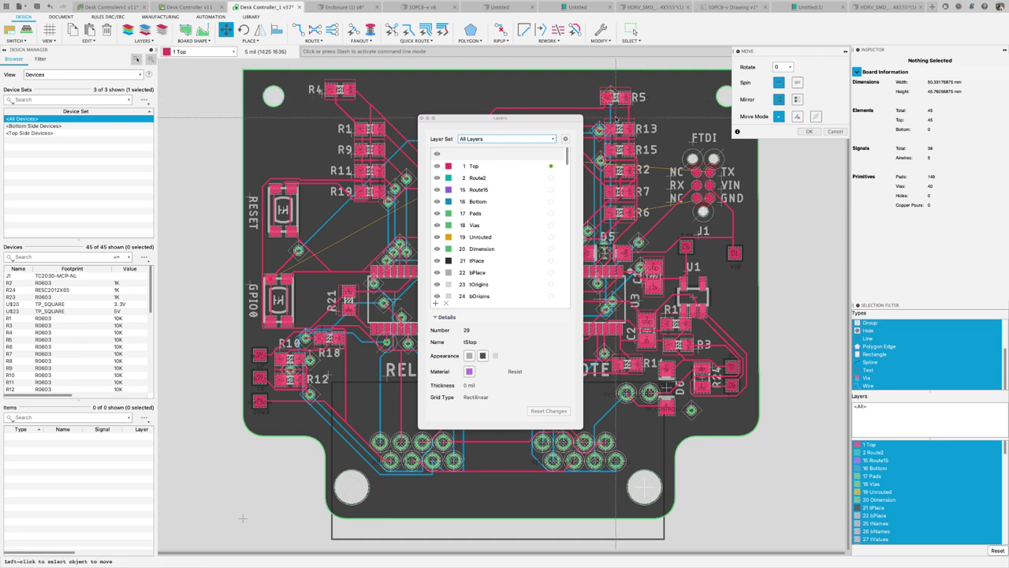
click(627, 128)
click(639, 126)
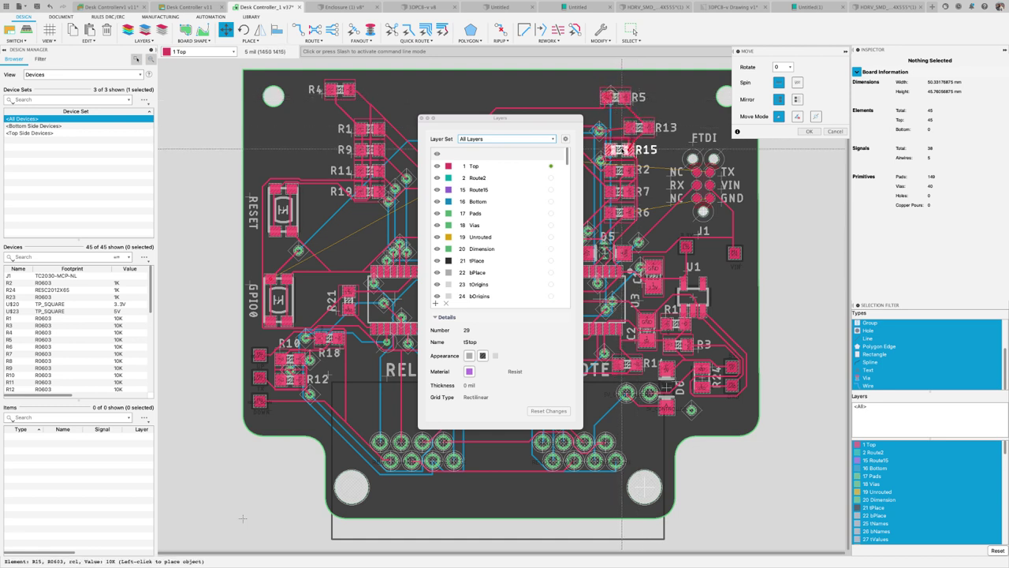
key(Escape)
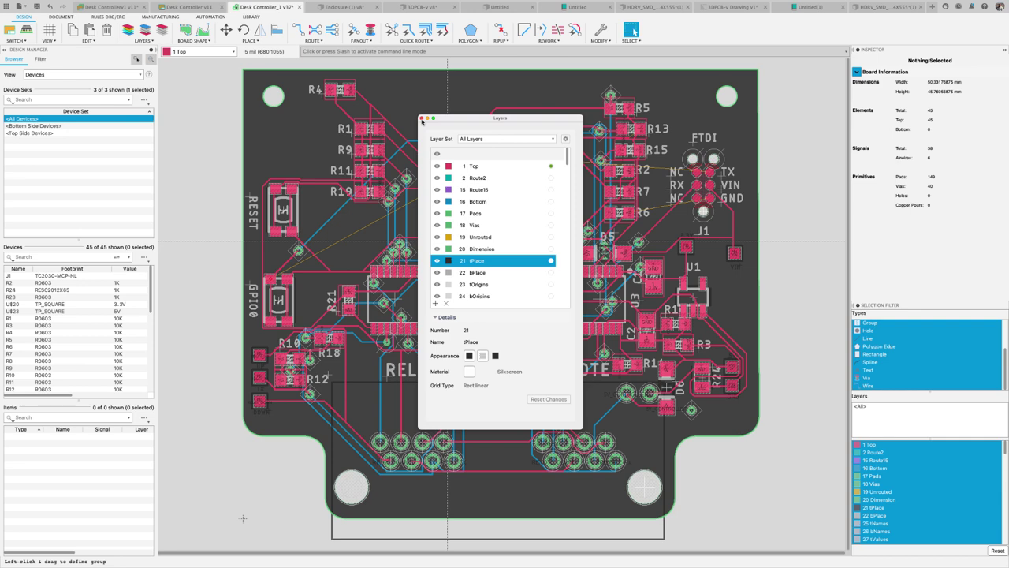
- Close the Layers panel and open the 3D PCB with Stop Layer Geometry enabled
click(422, 119)
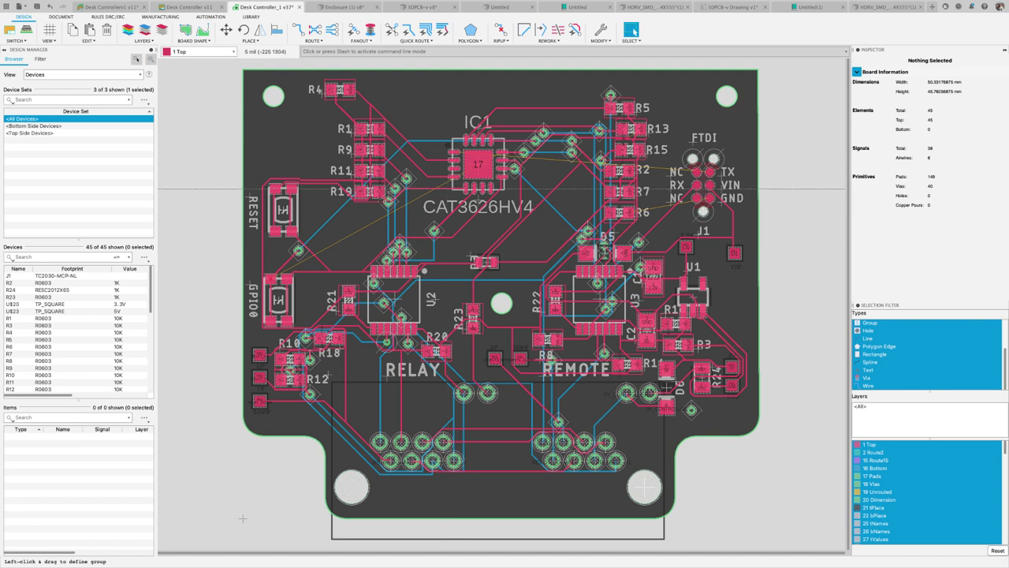
click(30, 41)
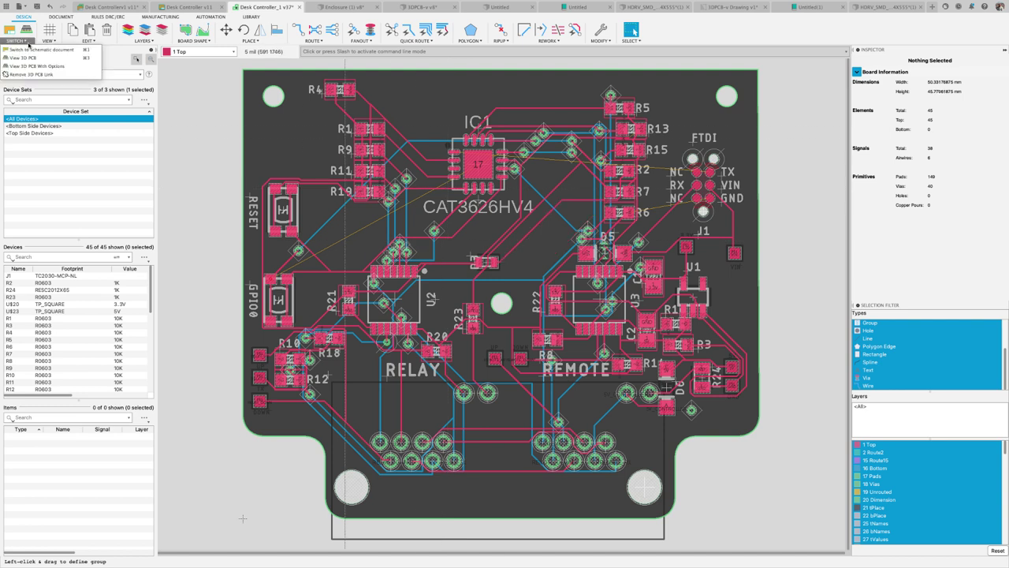
click(35, 67)
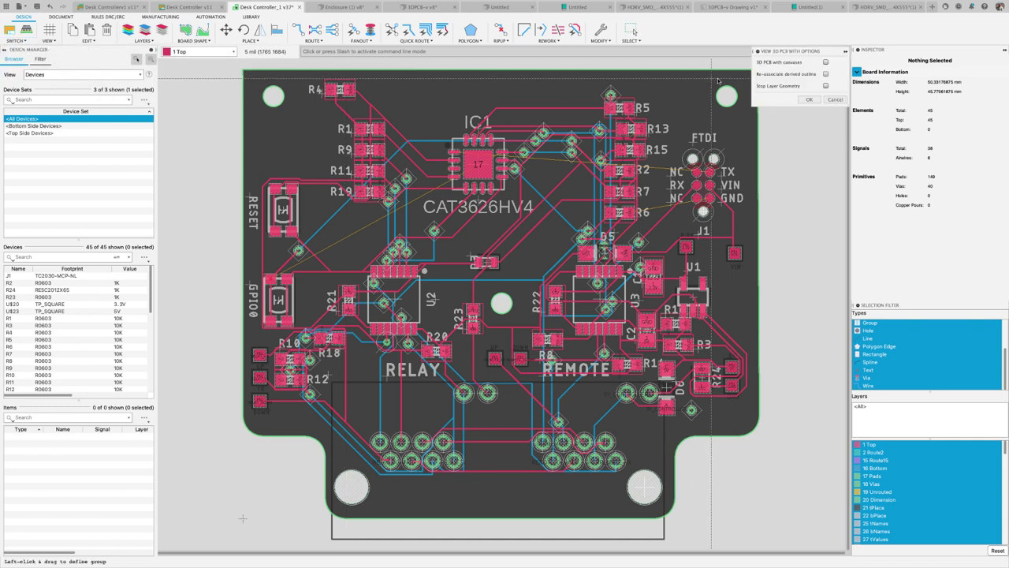
click(826, 86)
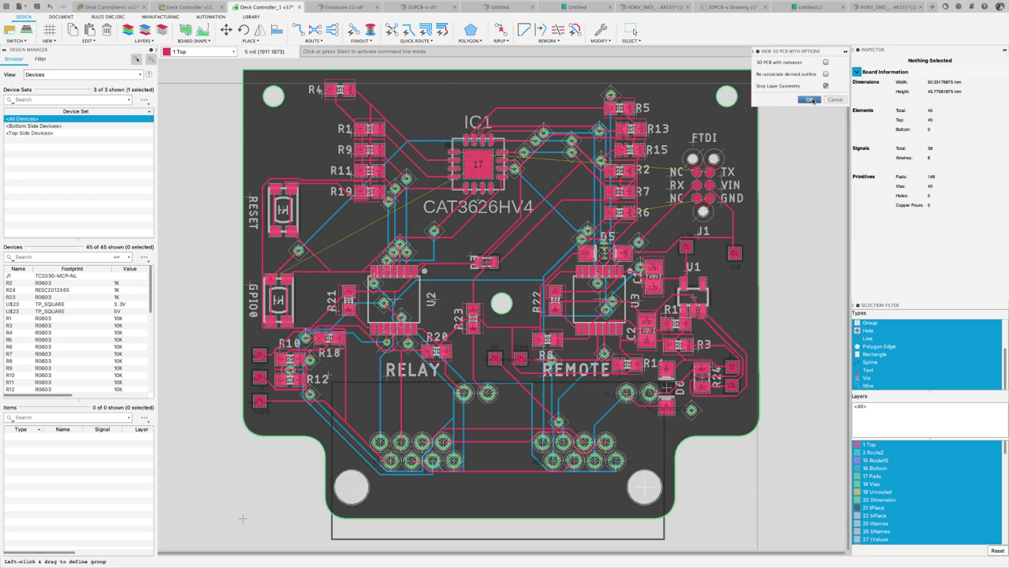
click(812, 100)
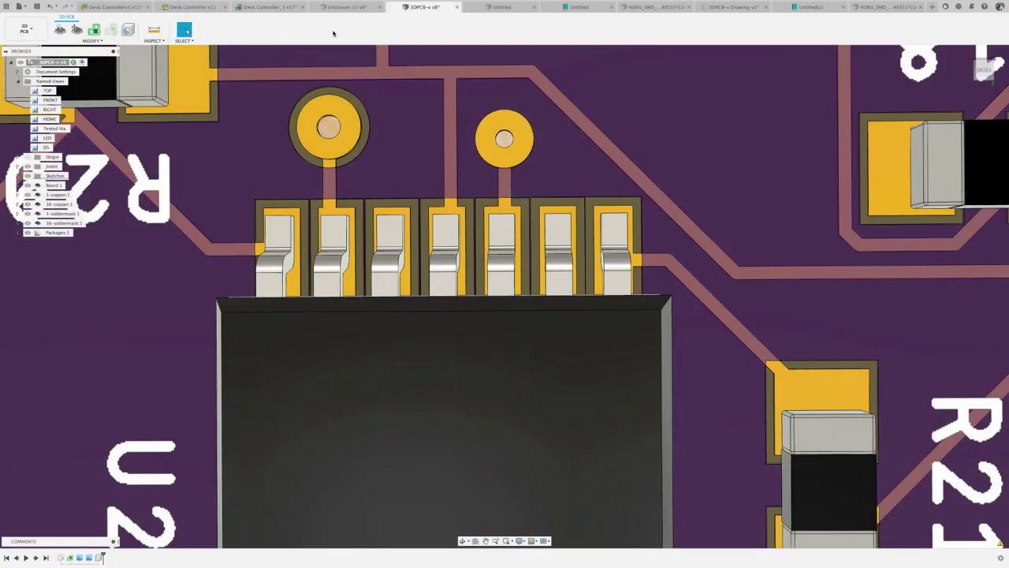
- Cycle through the LED named view and the one below it, ending on LED
double_click(46, 137)
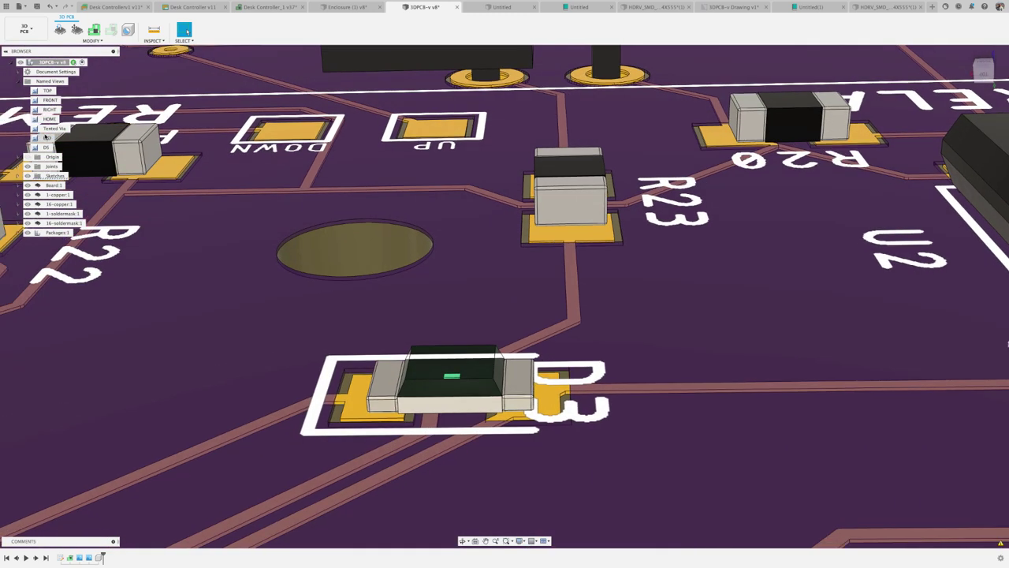
double_click(43, 147)
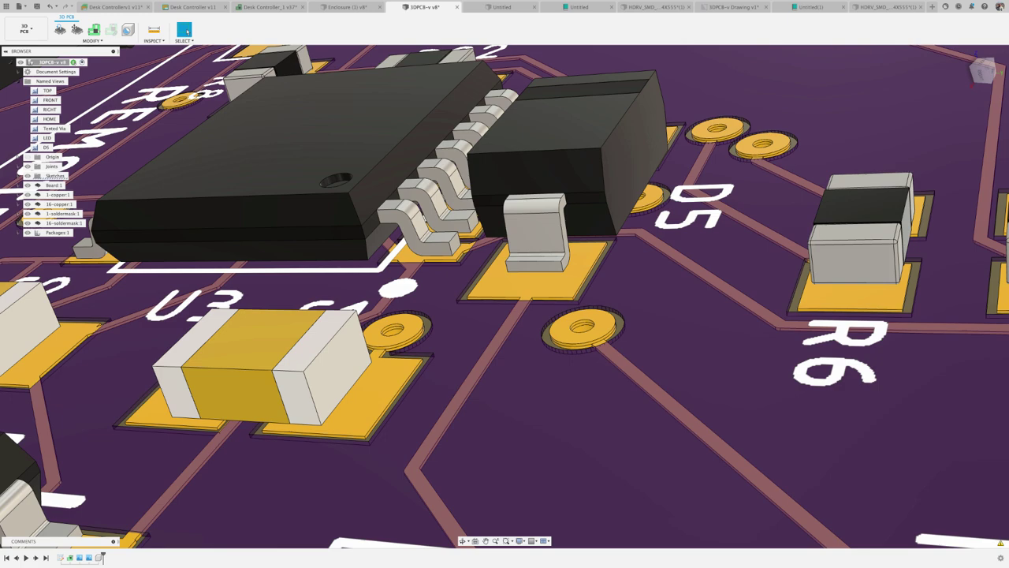
double_click(45, 138)
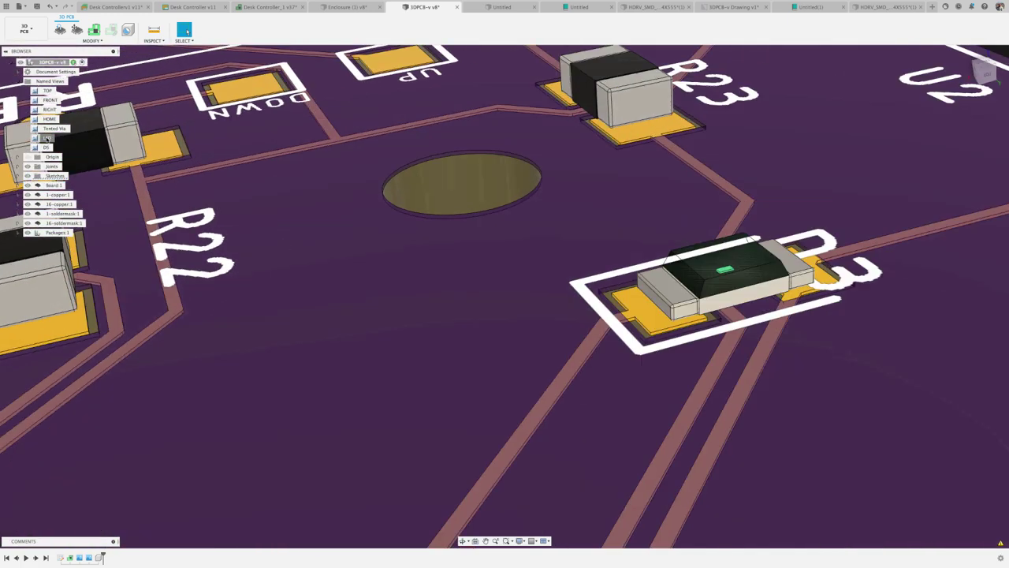